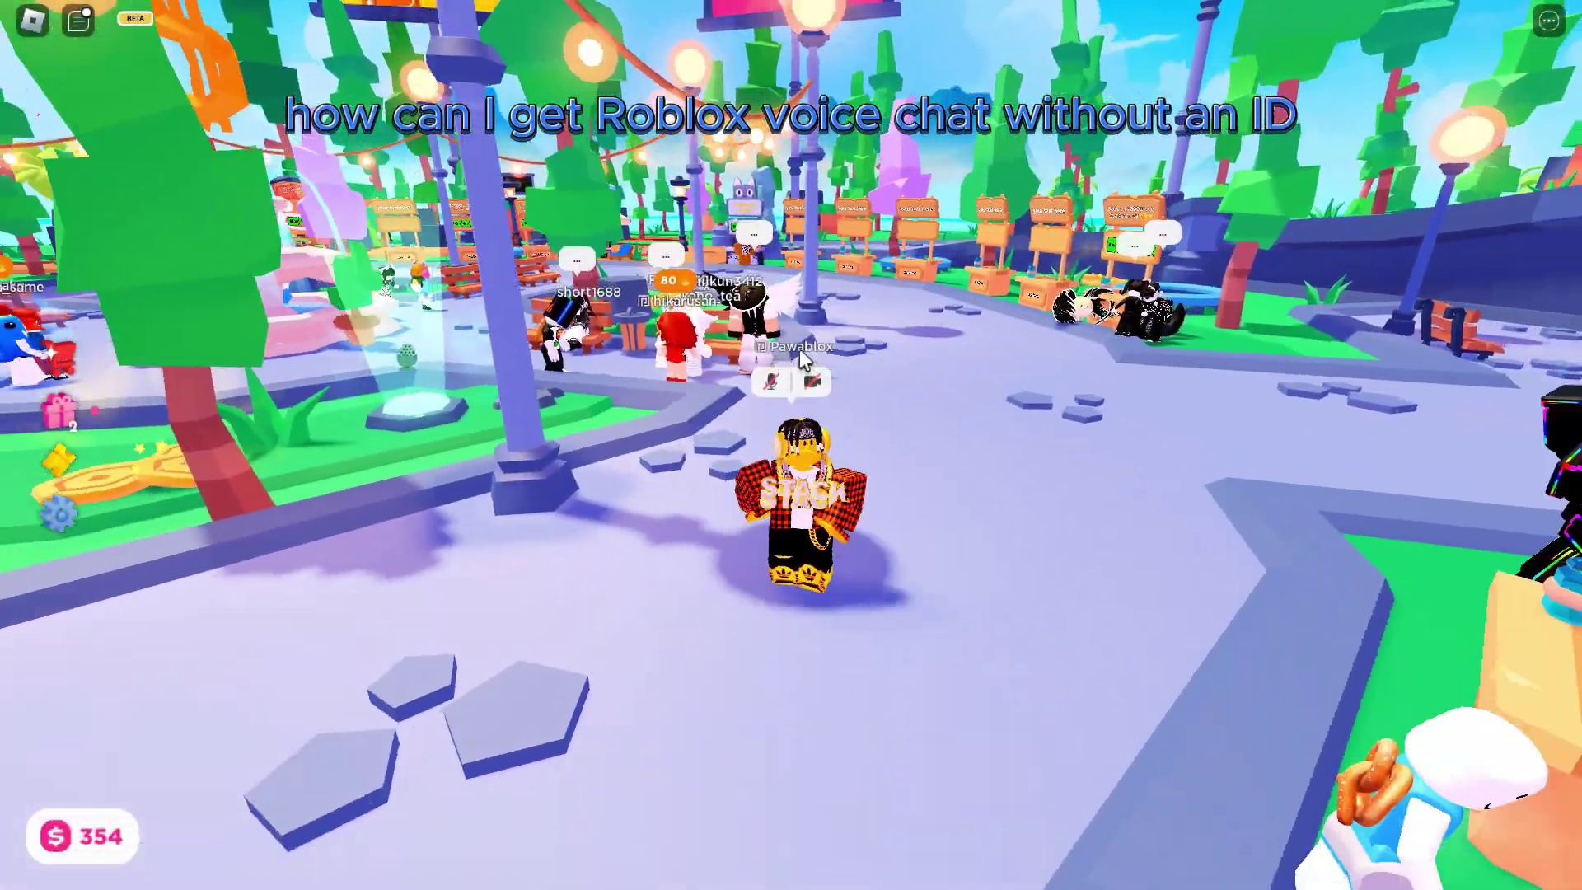
Rotate the camera around the avatar in PLS DONATE to view the donation booths
key(period)
key(period)
key(period)
key(period)
key(period)
key(period)
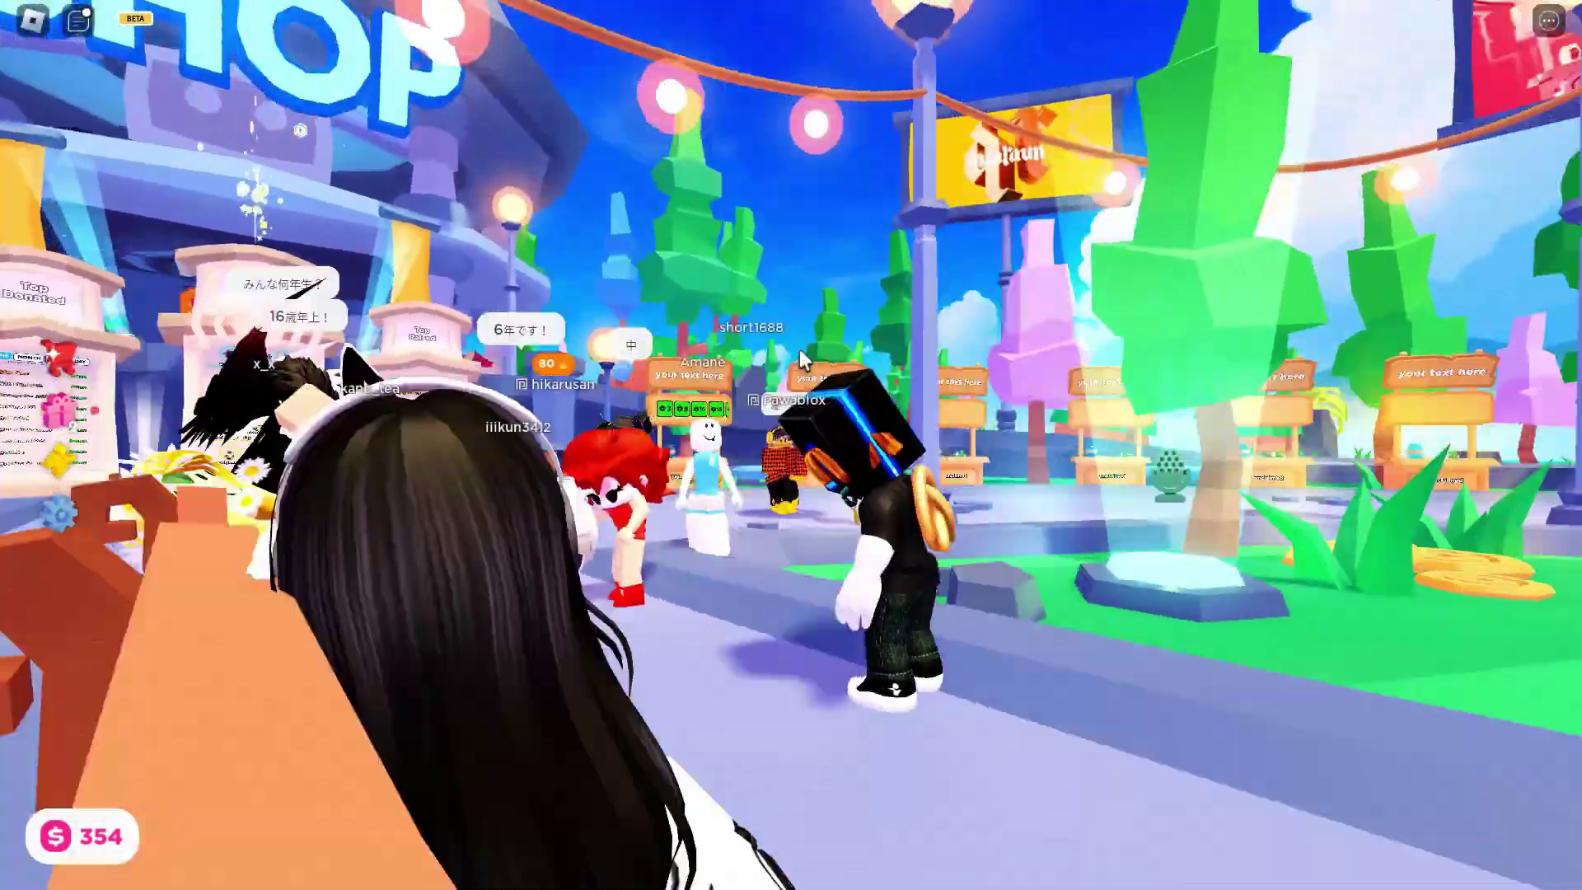
key(period)
key(period)
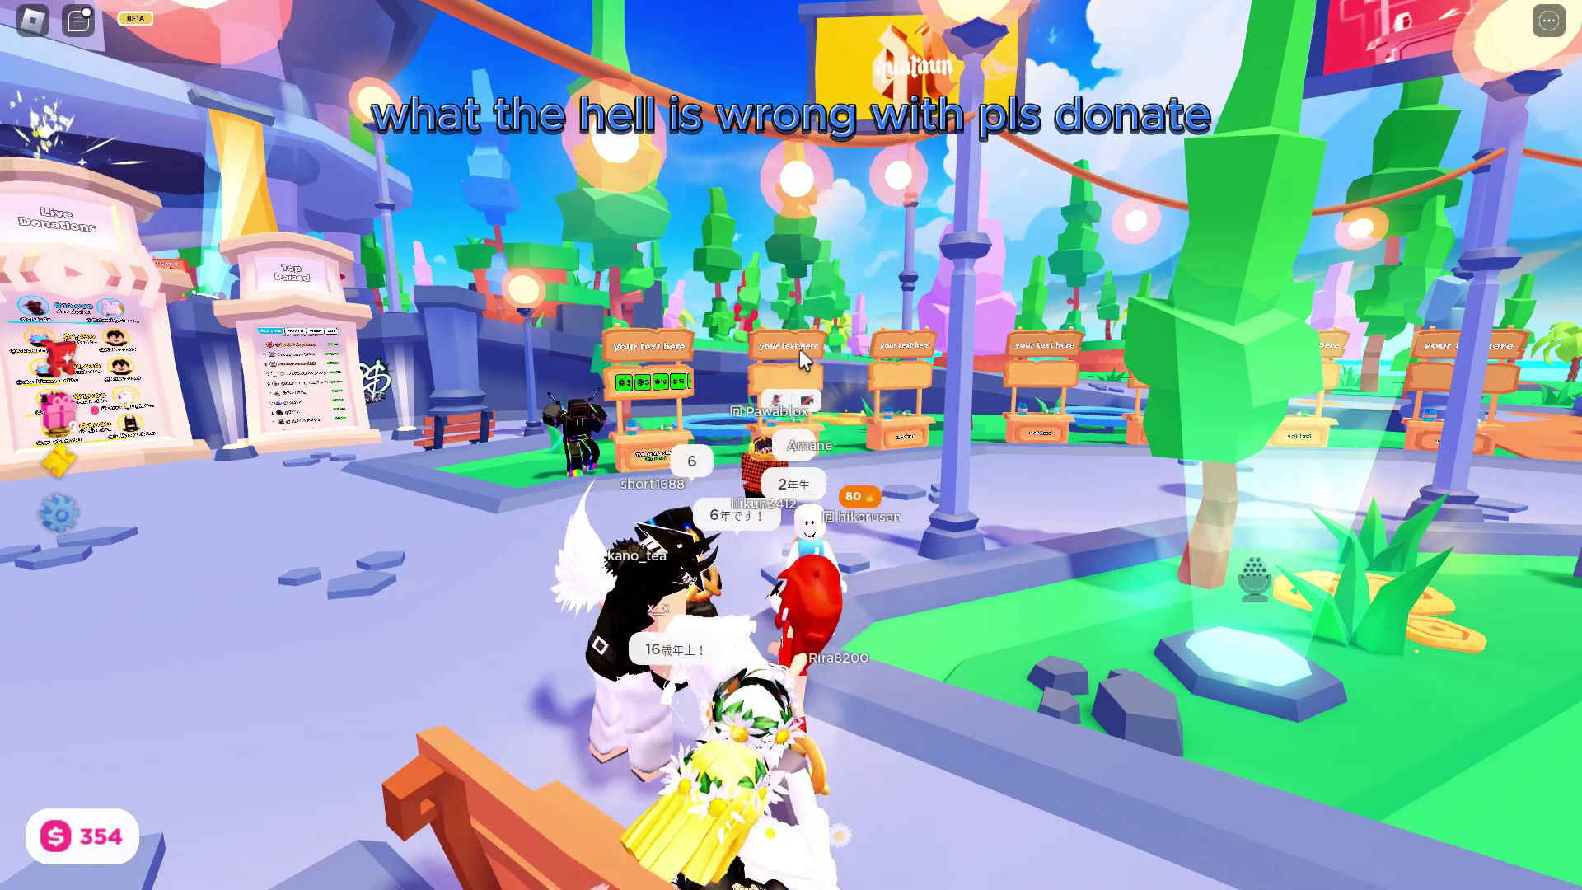
key(comma)
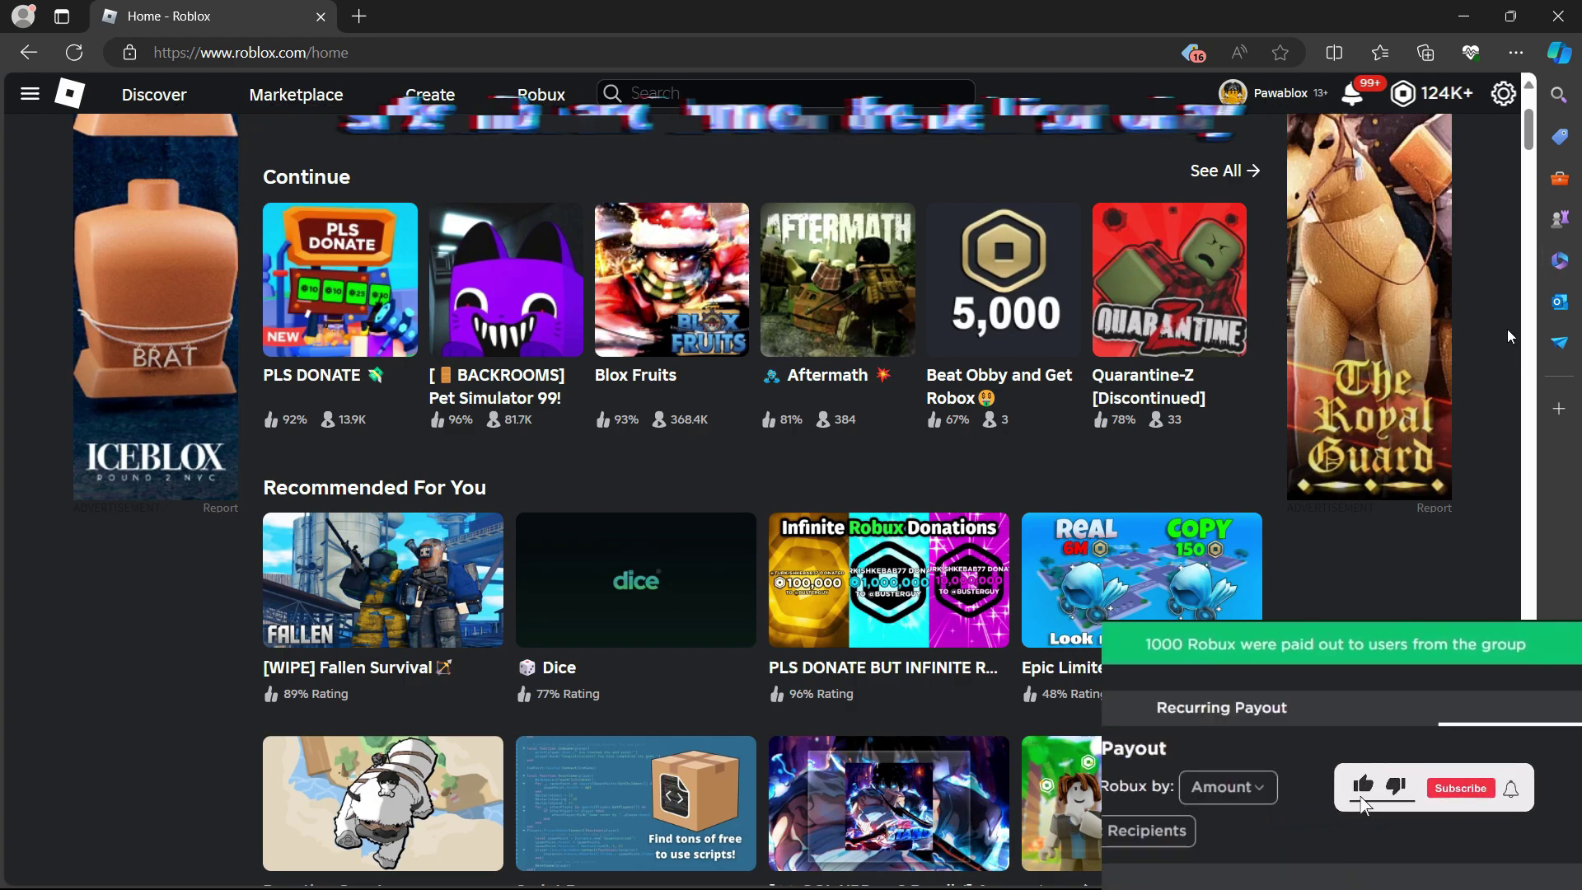
Open Settings from the gear menu in a new browser tab and switch to that tab
click(1490, 94)
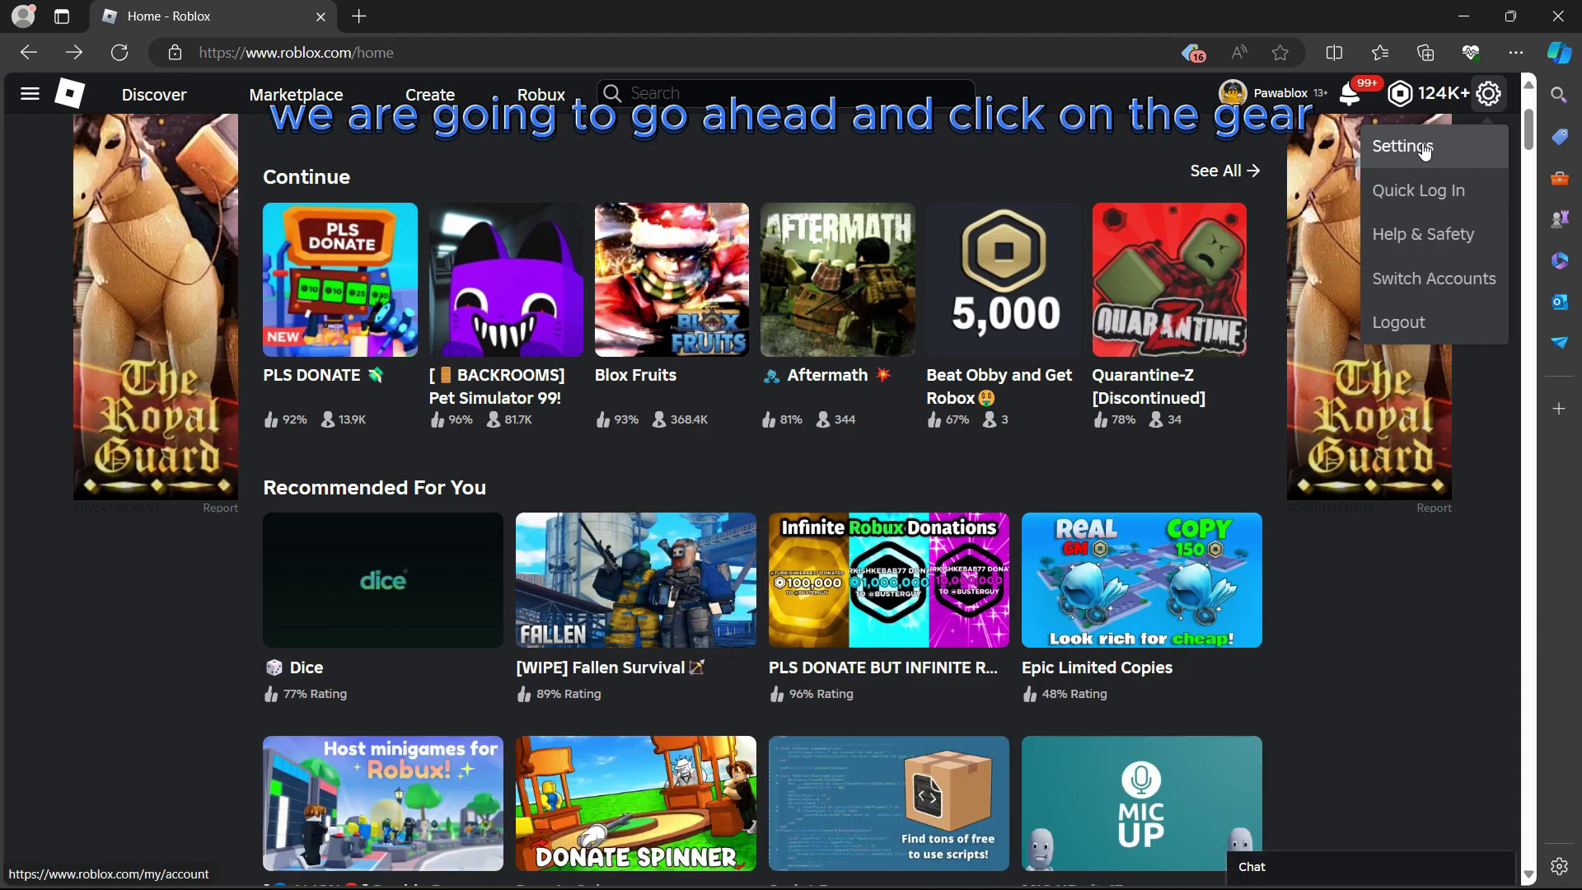
right_click(1430, 148)
click(1409, 161)
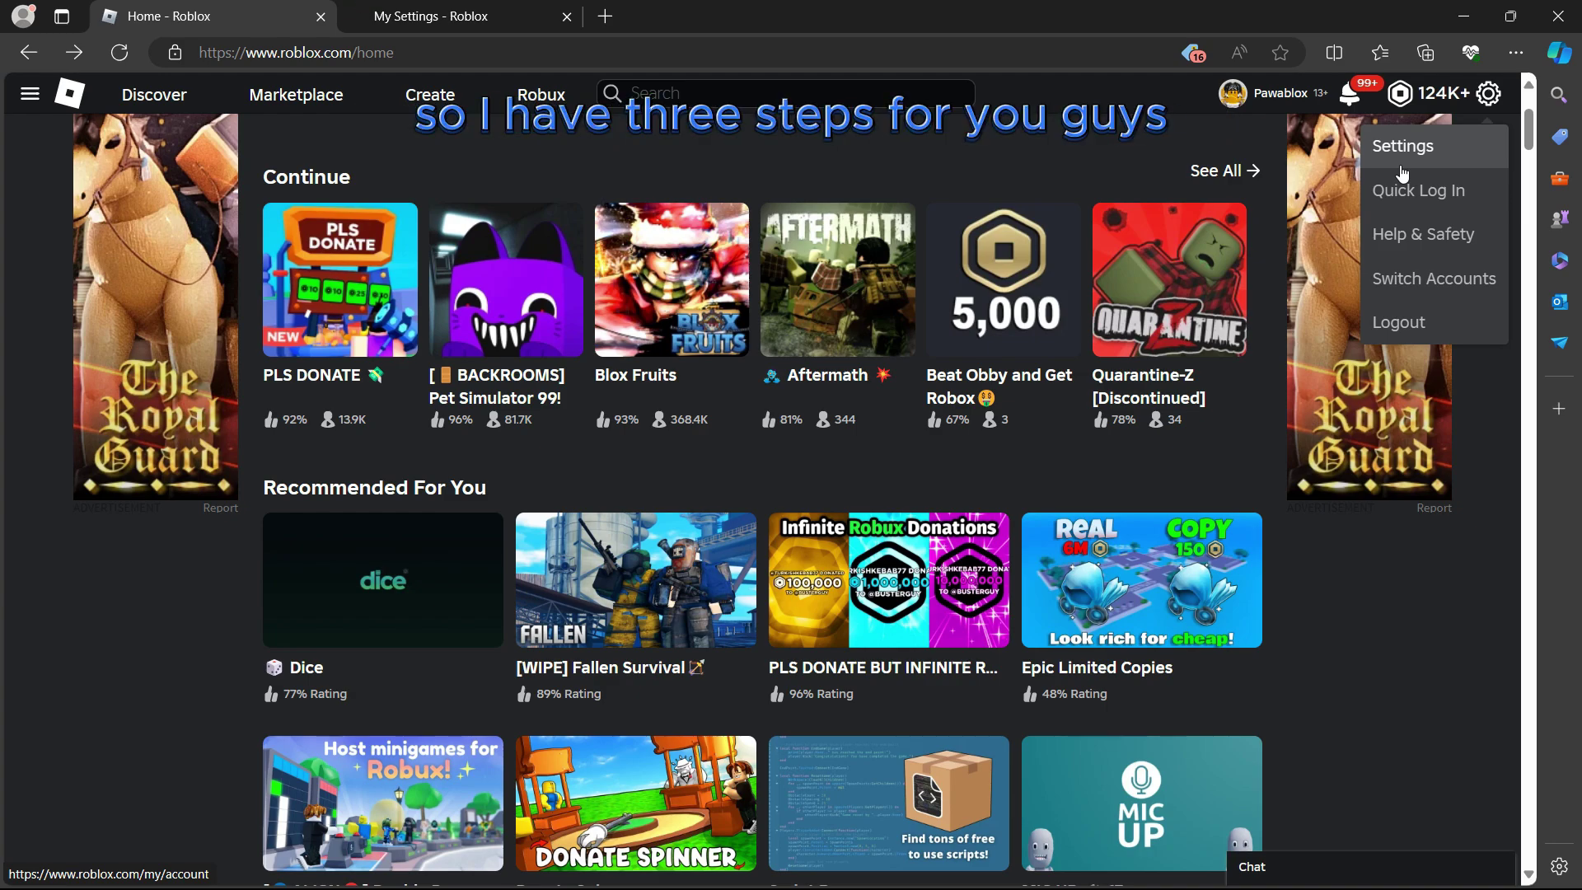
click(506, 11)
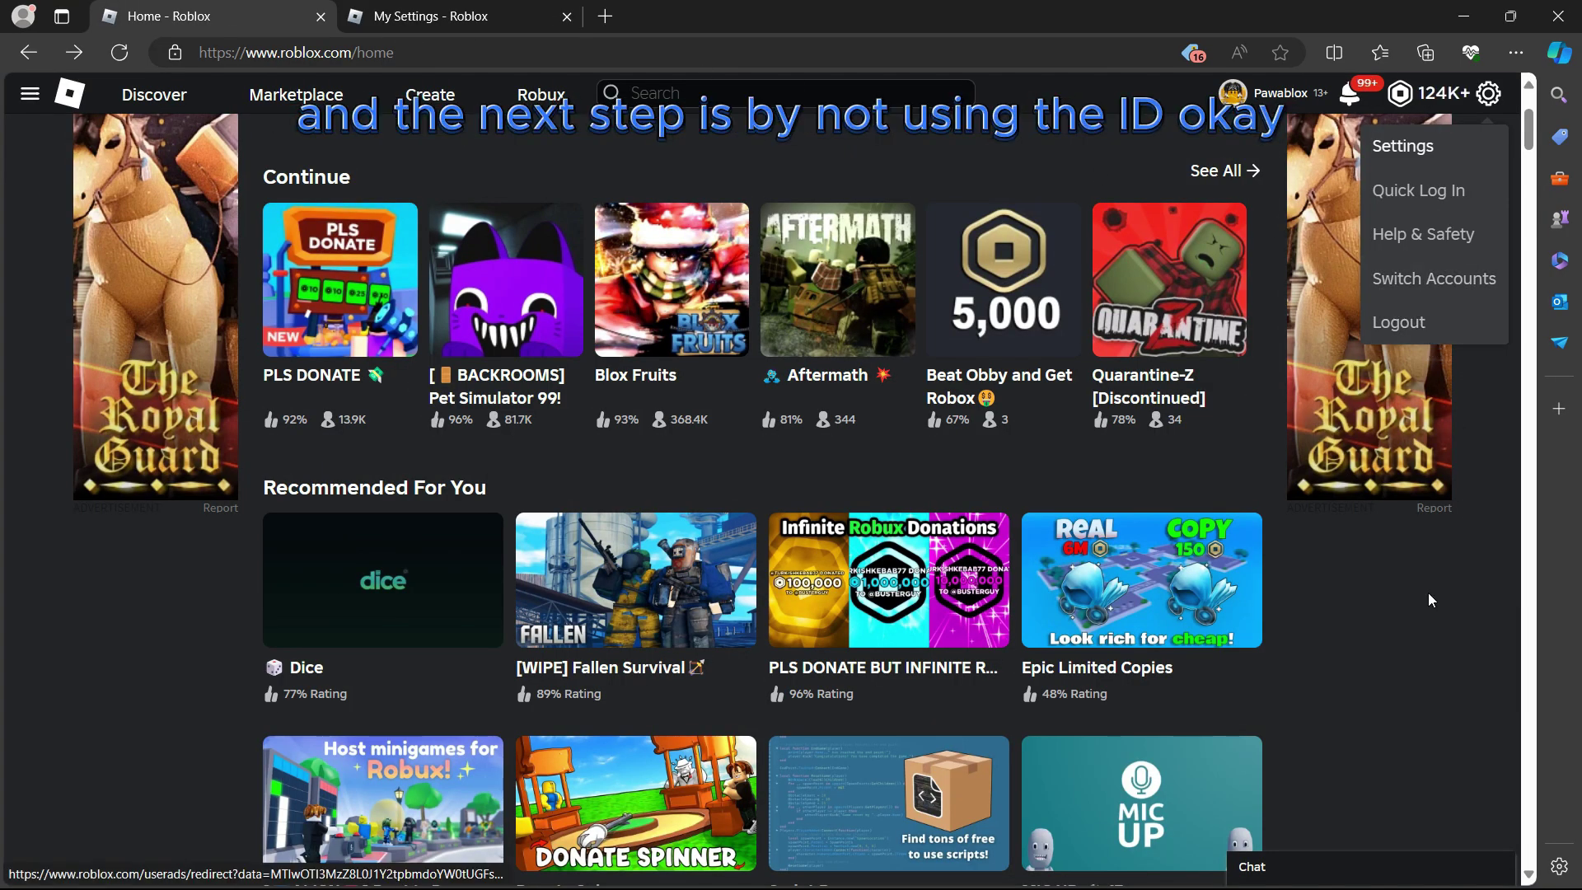
On the My Settings tab, open the Change My Email dialog and close it unchanged
click(1427, 595)
click(462, 16)
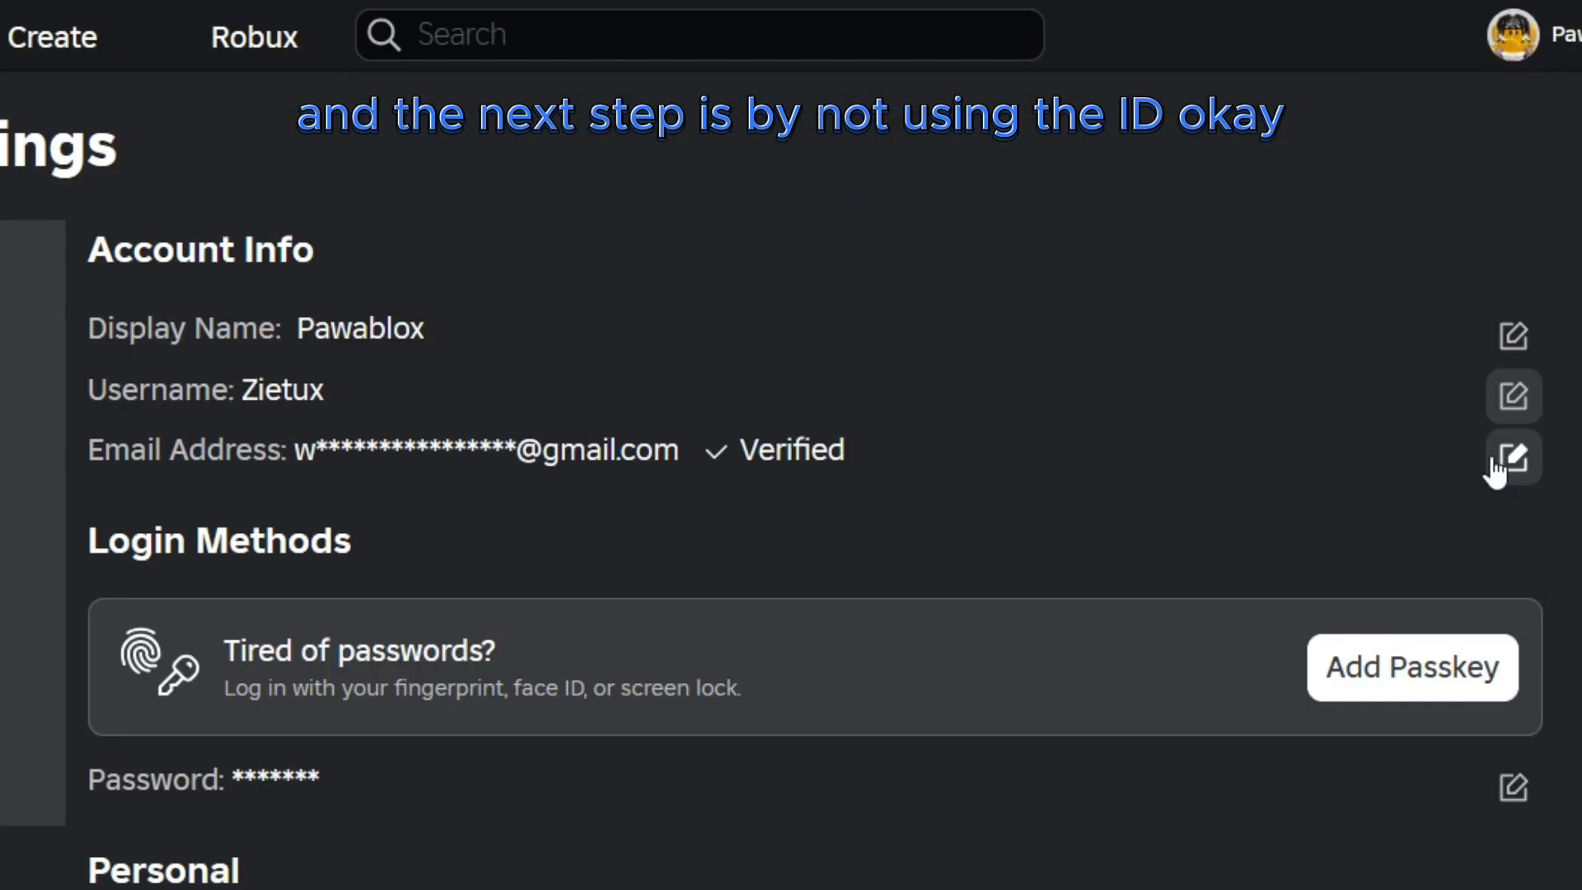
click(1513, 457)
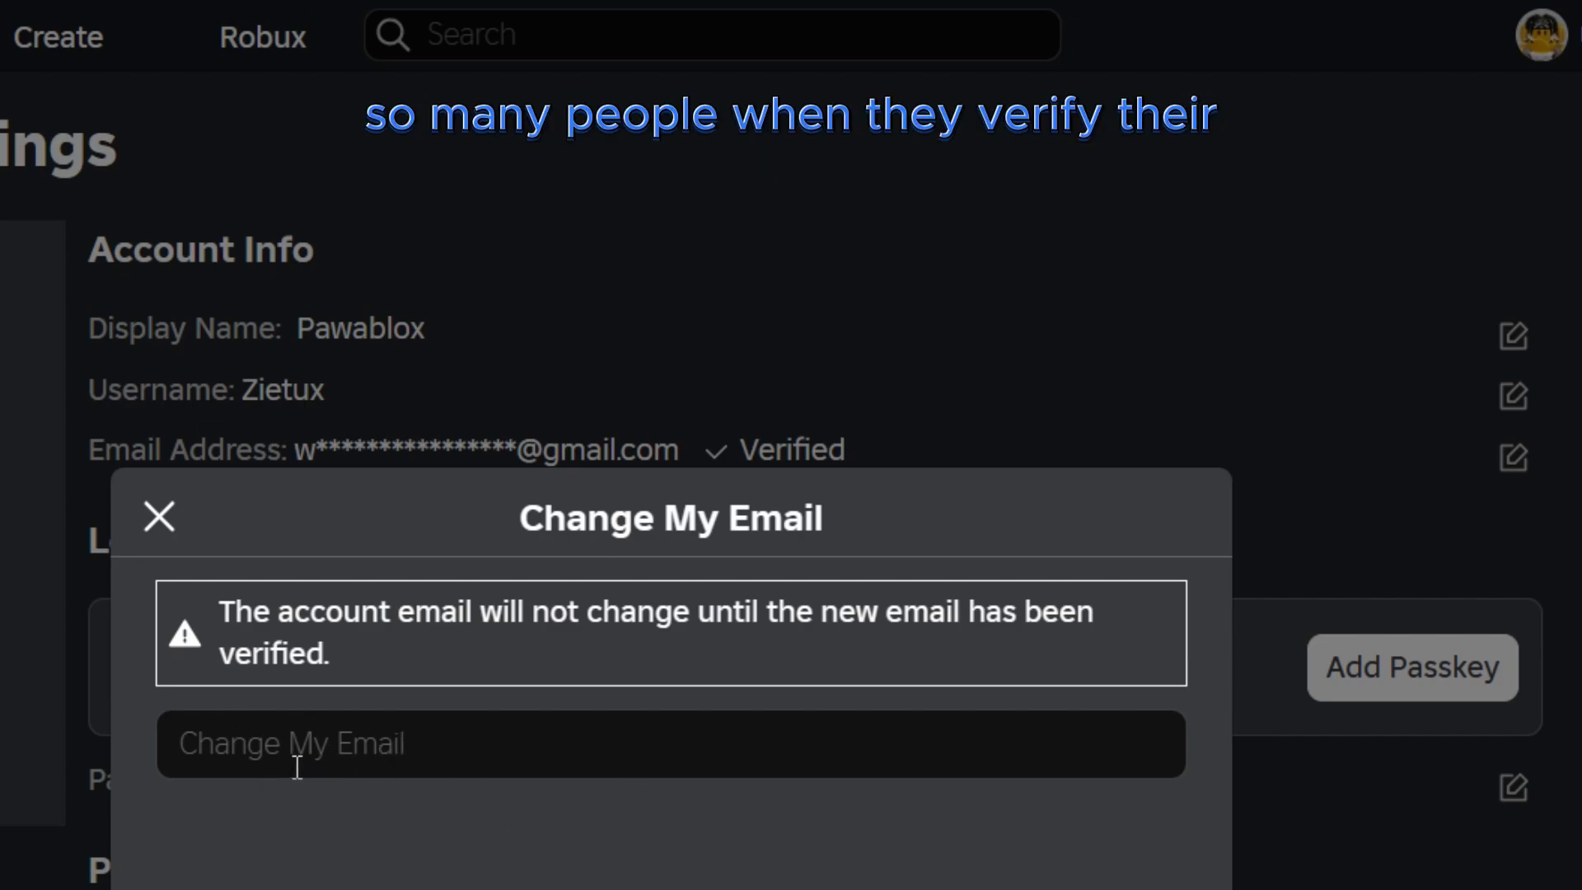
click(160, 519)
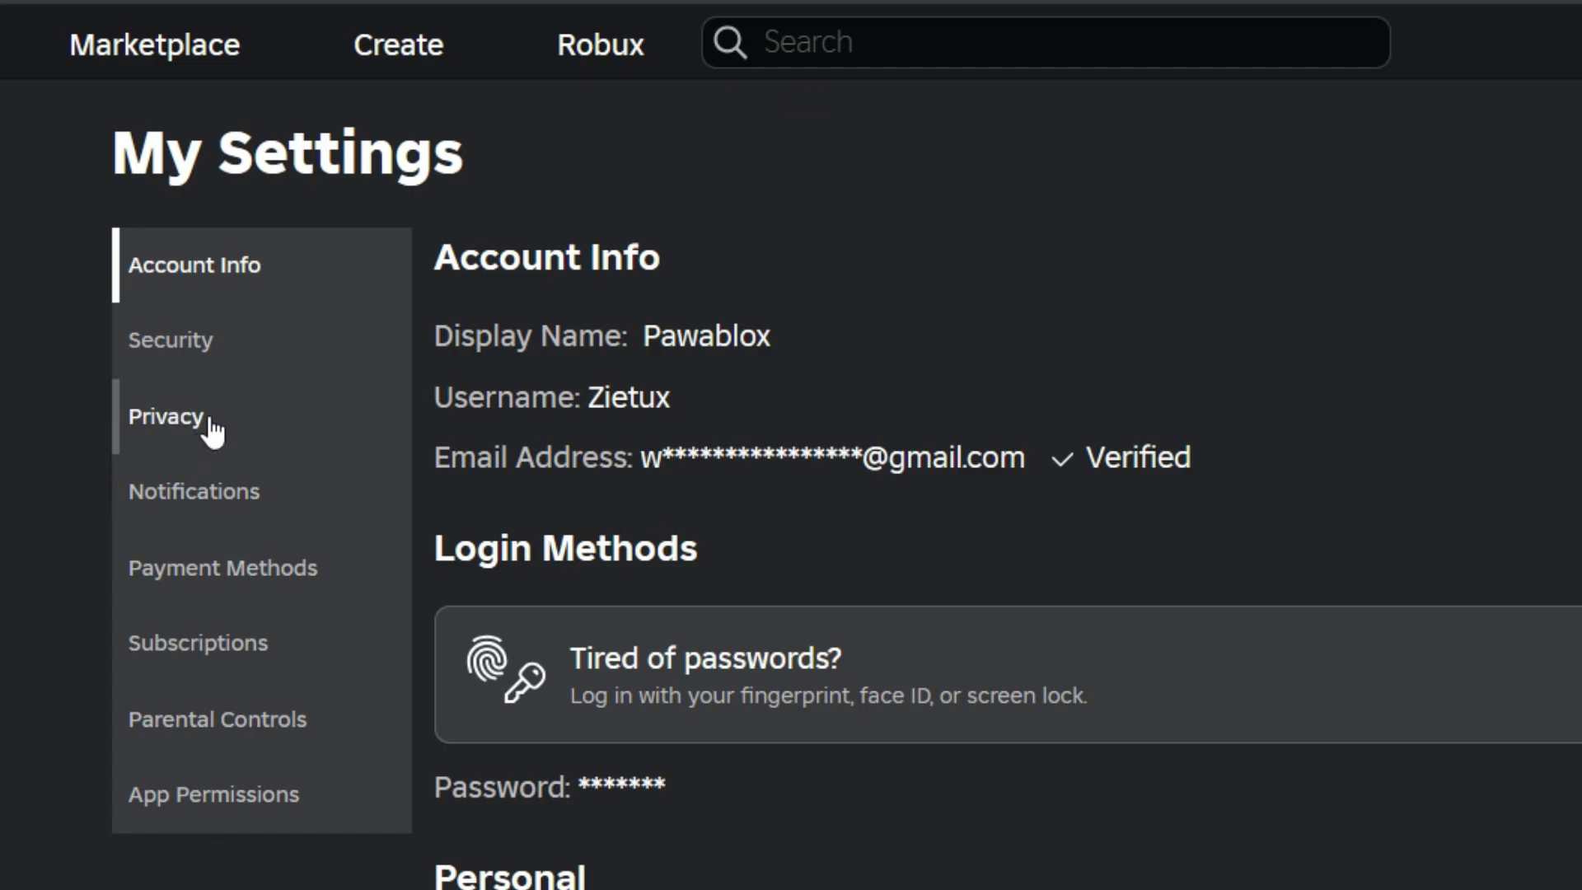
In Privacy settings, turn off 'Use microphone to chat with voice'
click(213, 424)
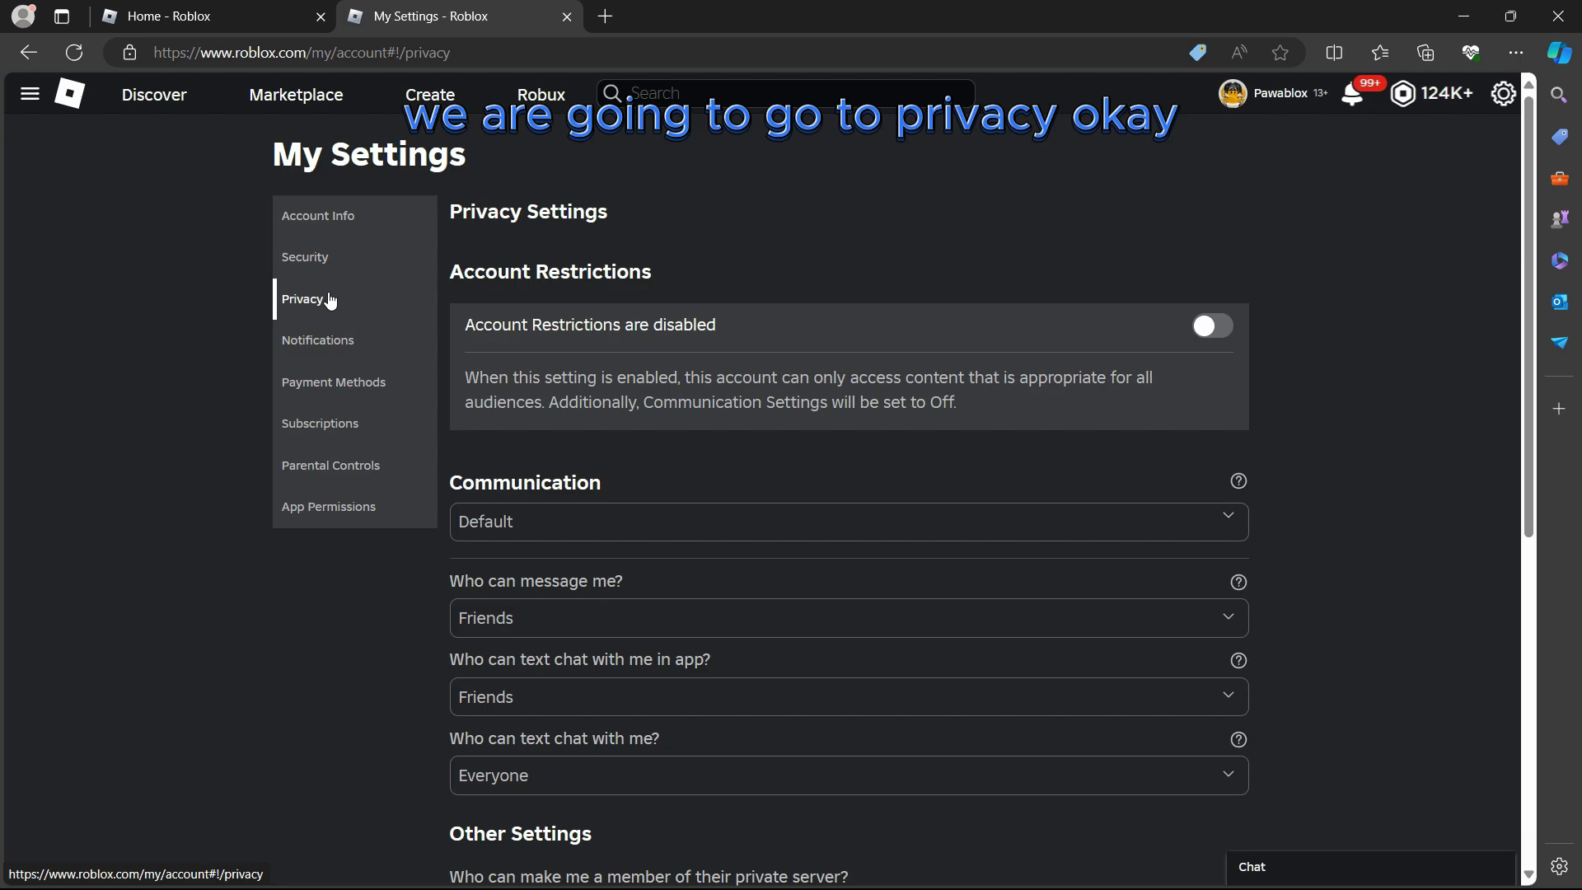
scroll(1064, 517, down, 5)
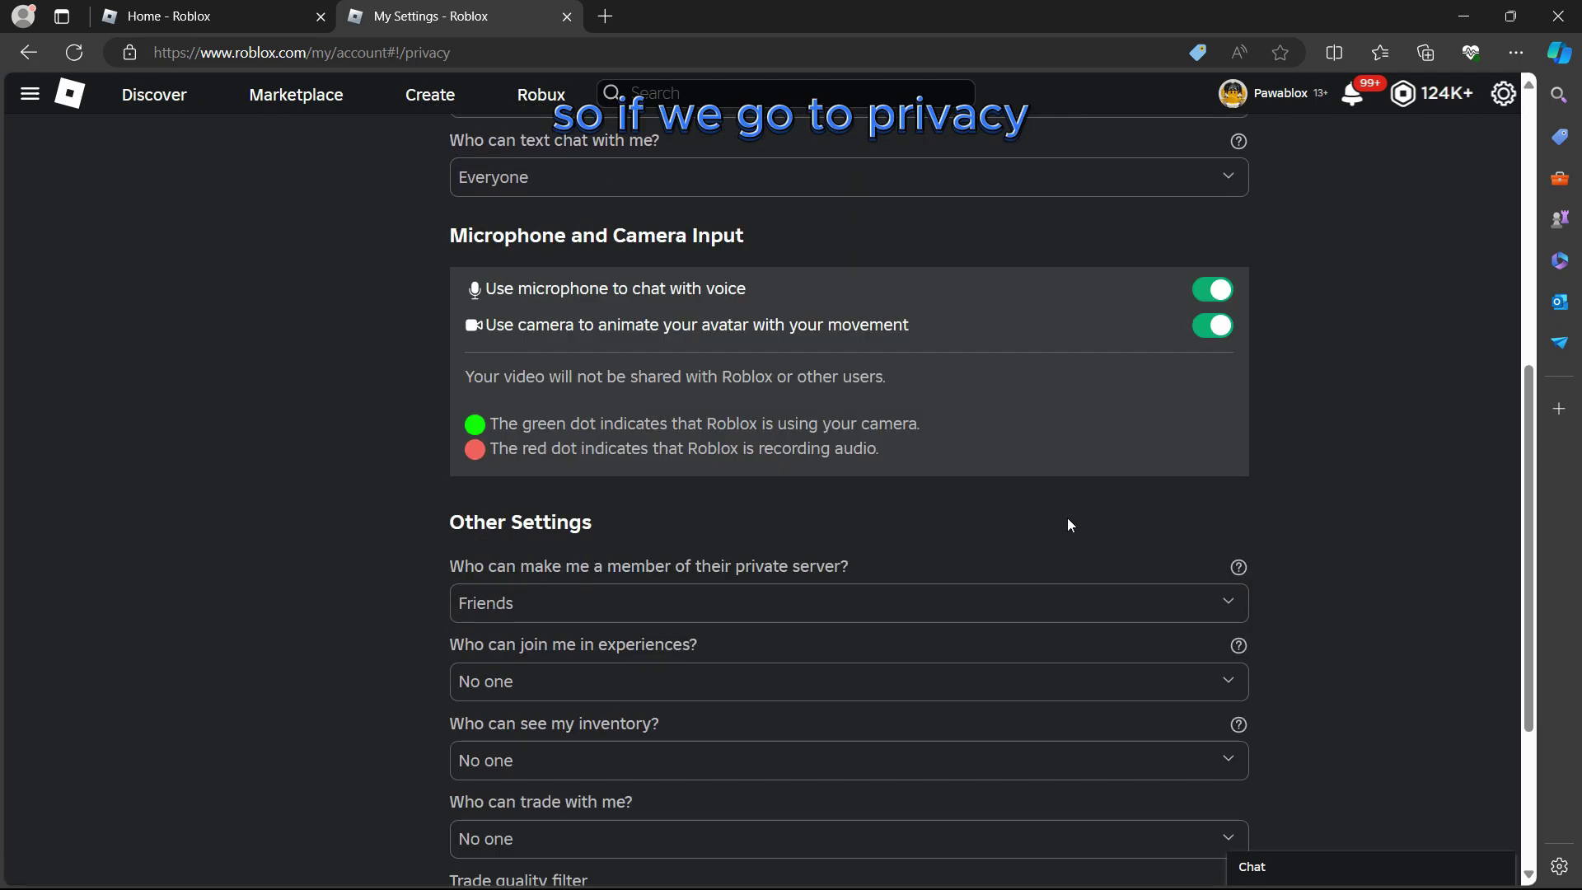
scroll(1067, 516, up, 4)
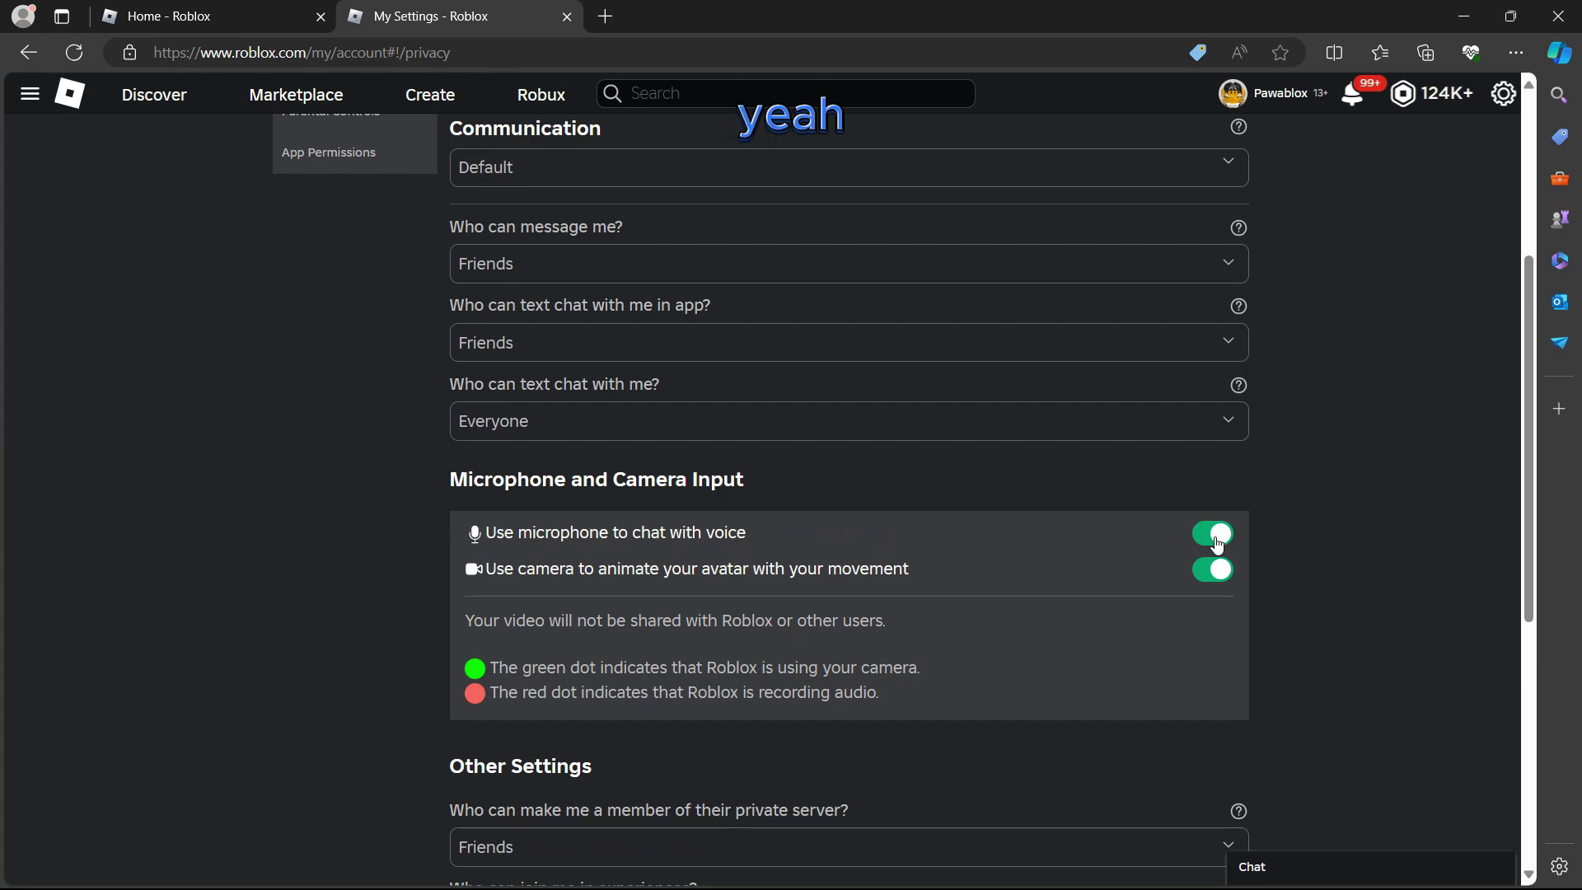
click(1215, 535)
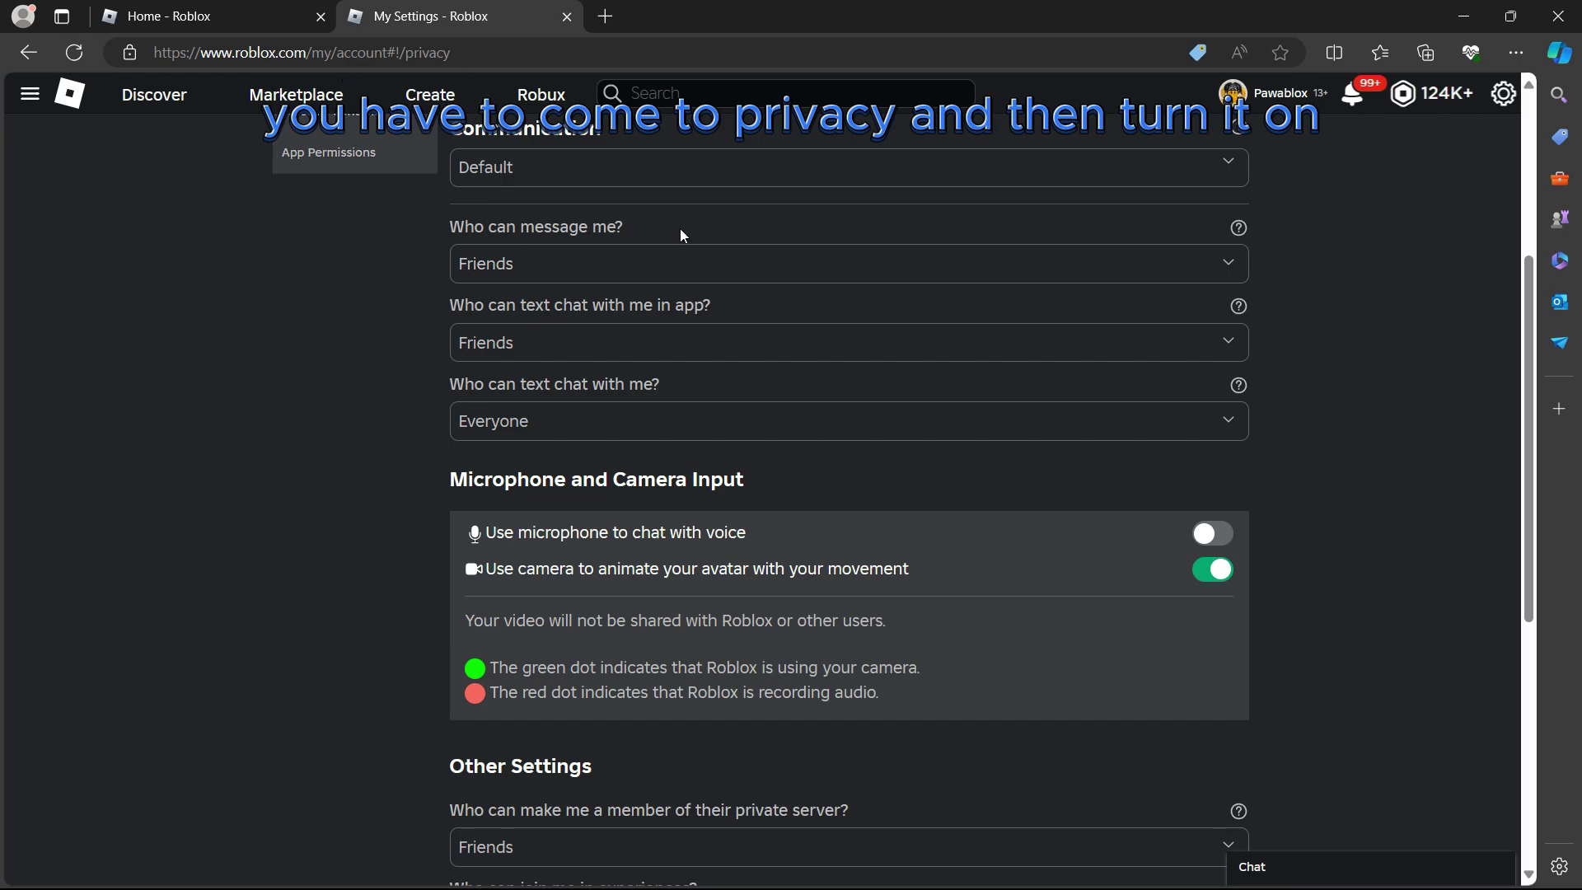
Go to the Roblox Support page at roblox.com/support in a new tab
click(606, 16)
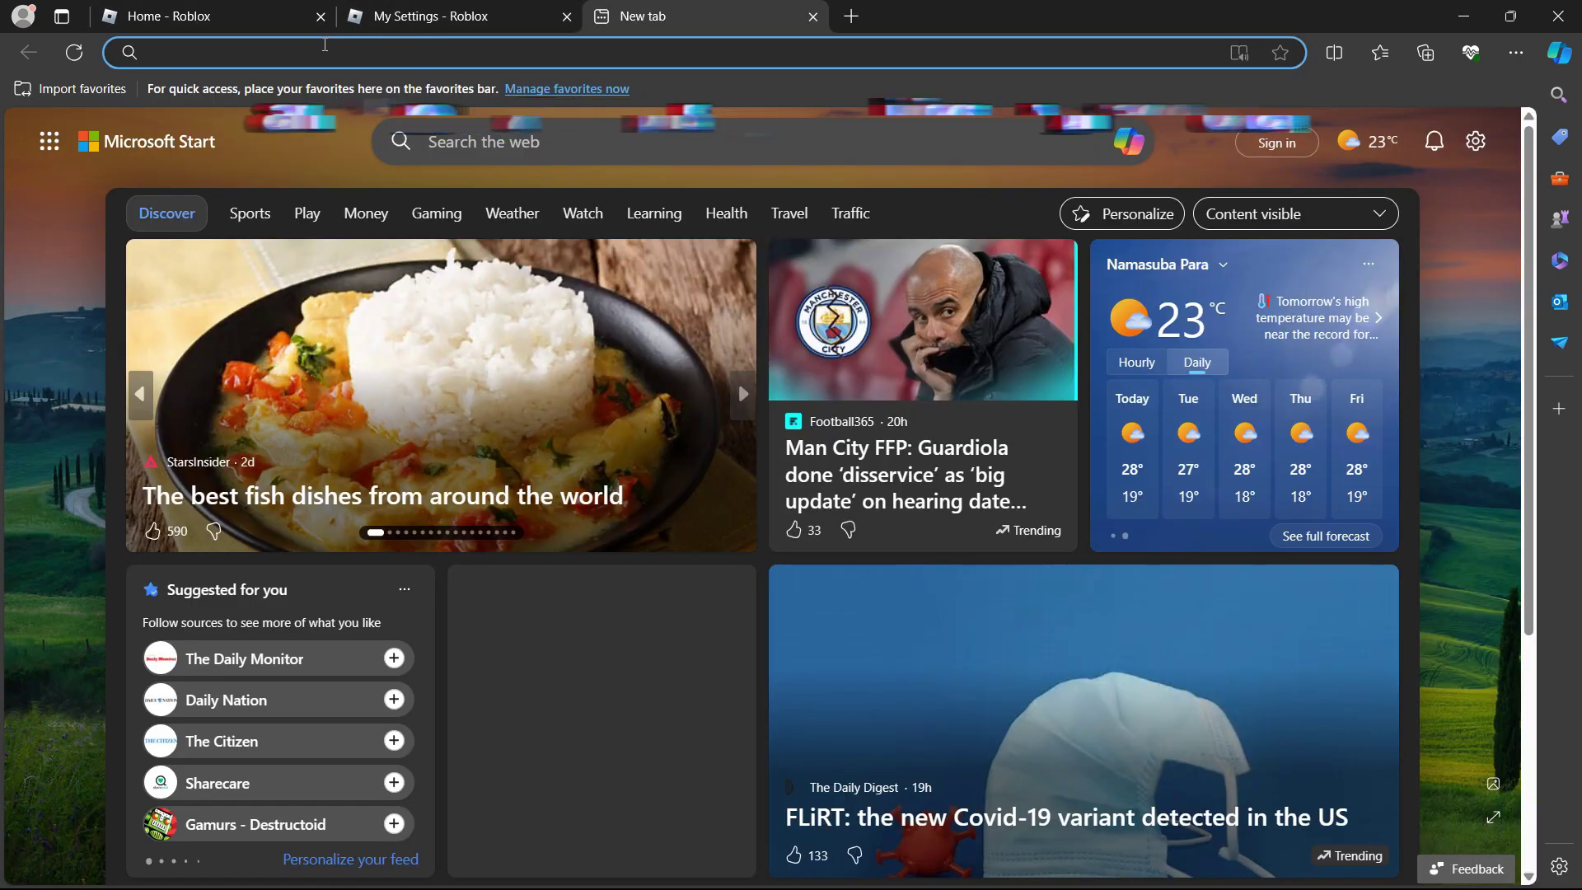
click(324, 44)
text(roblox.com/support)
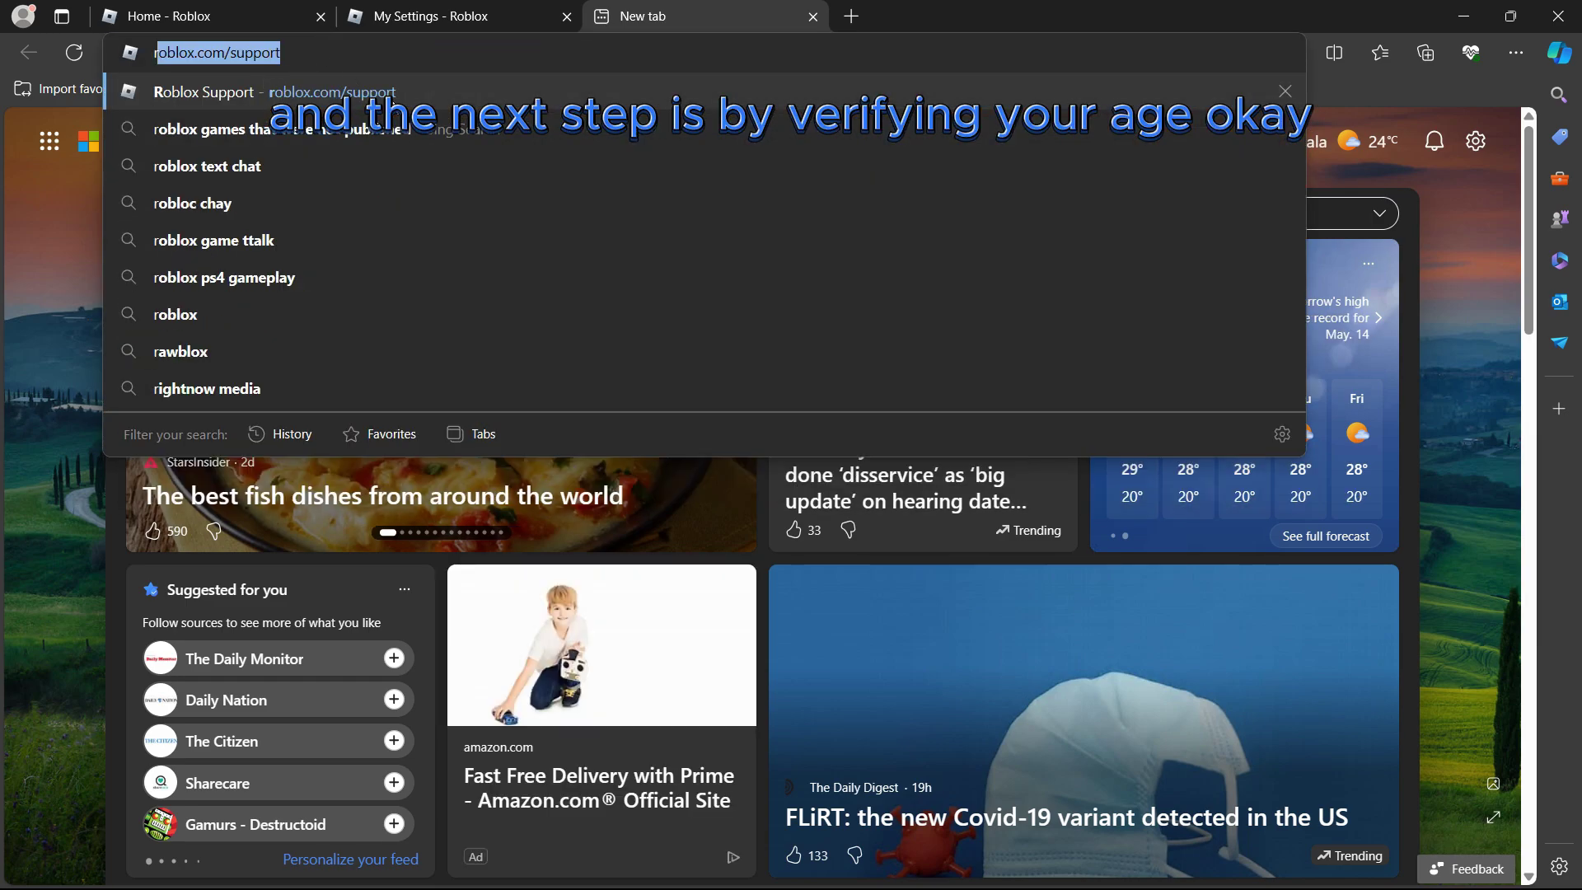
click(400, 102)
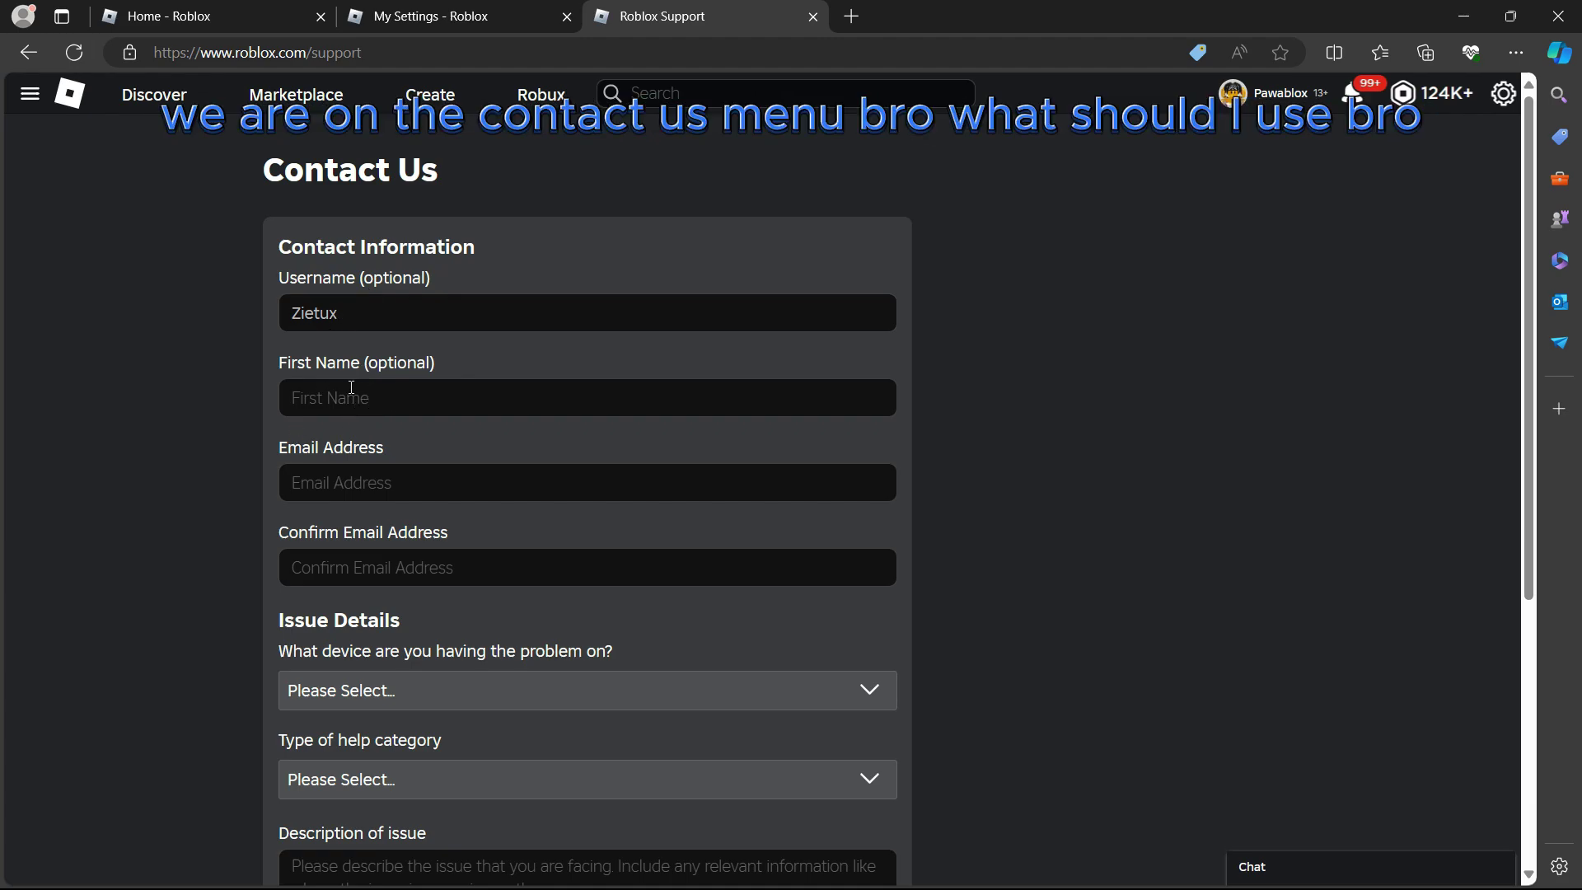
Autofill the contact details from saved info and clear the autofilled description
click(365, 392)
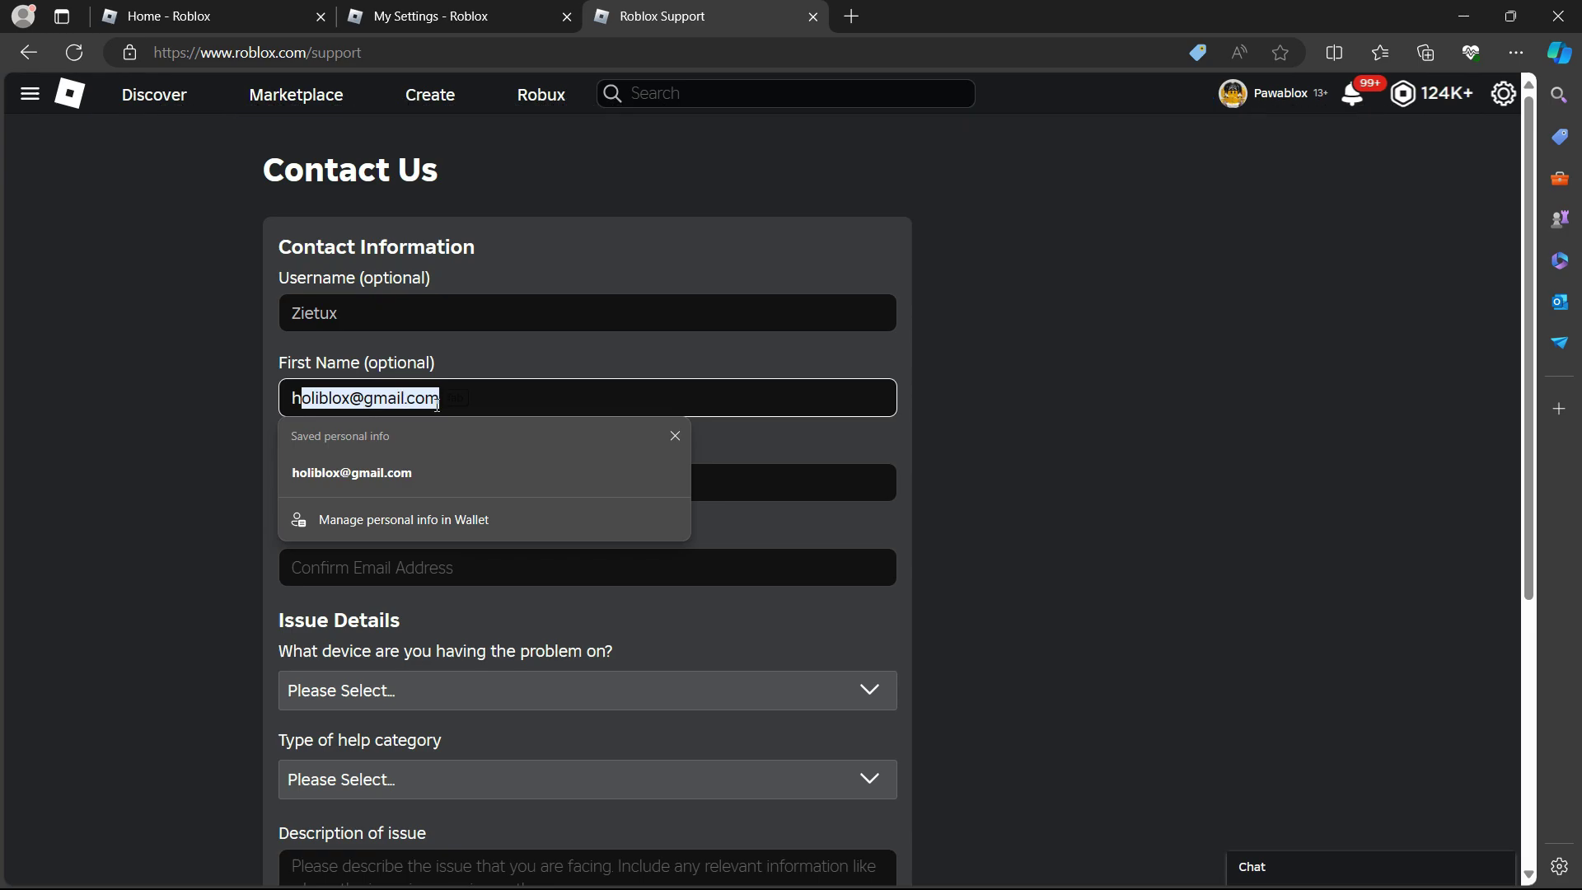
click(390, 466)
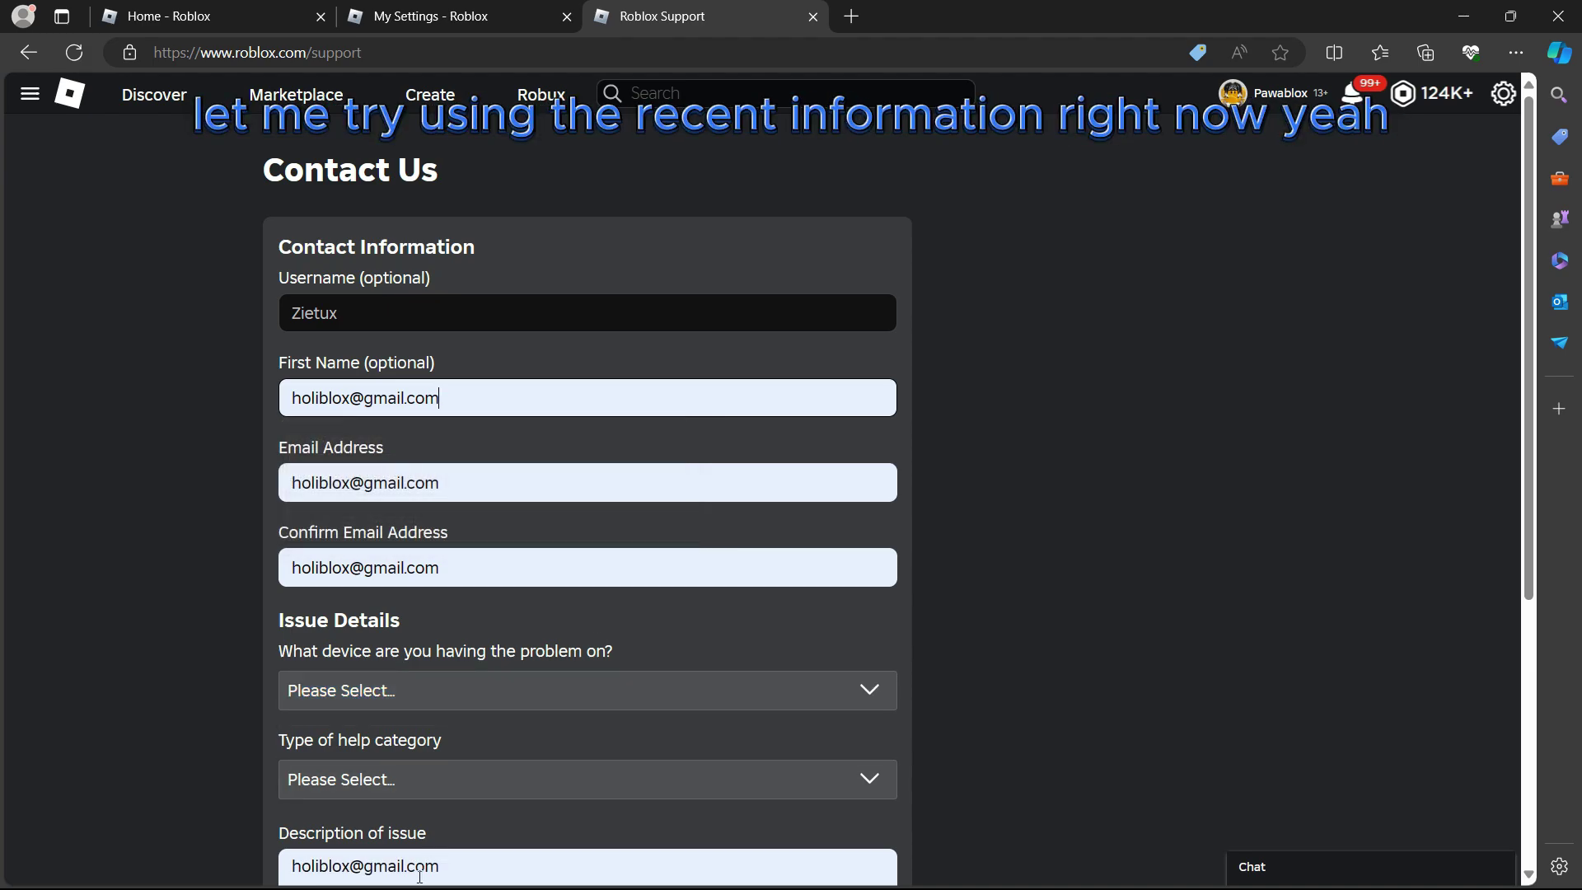
scroll(445, 865, down, 4)
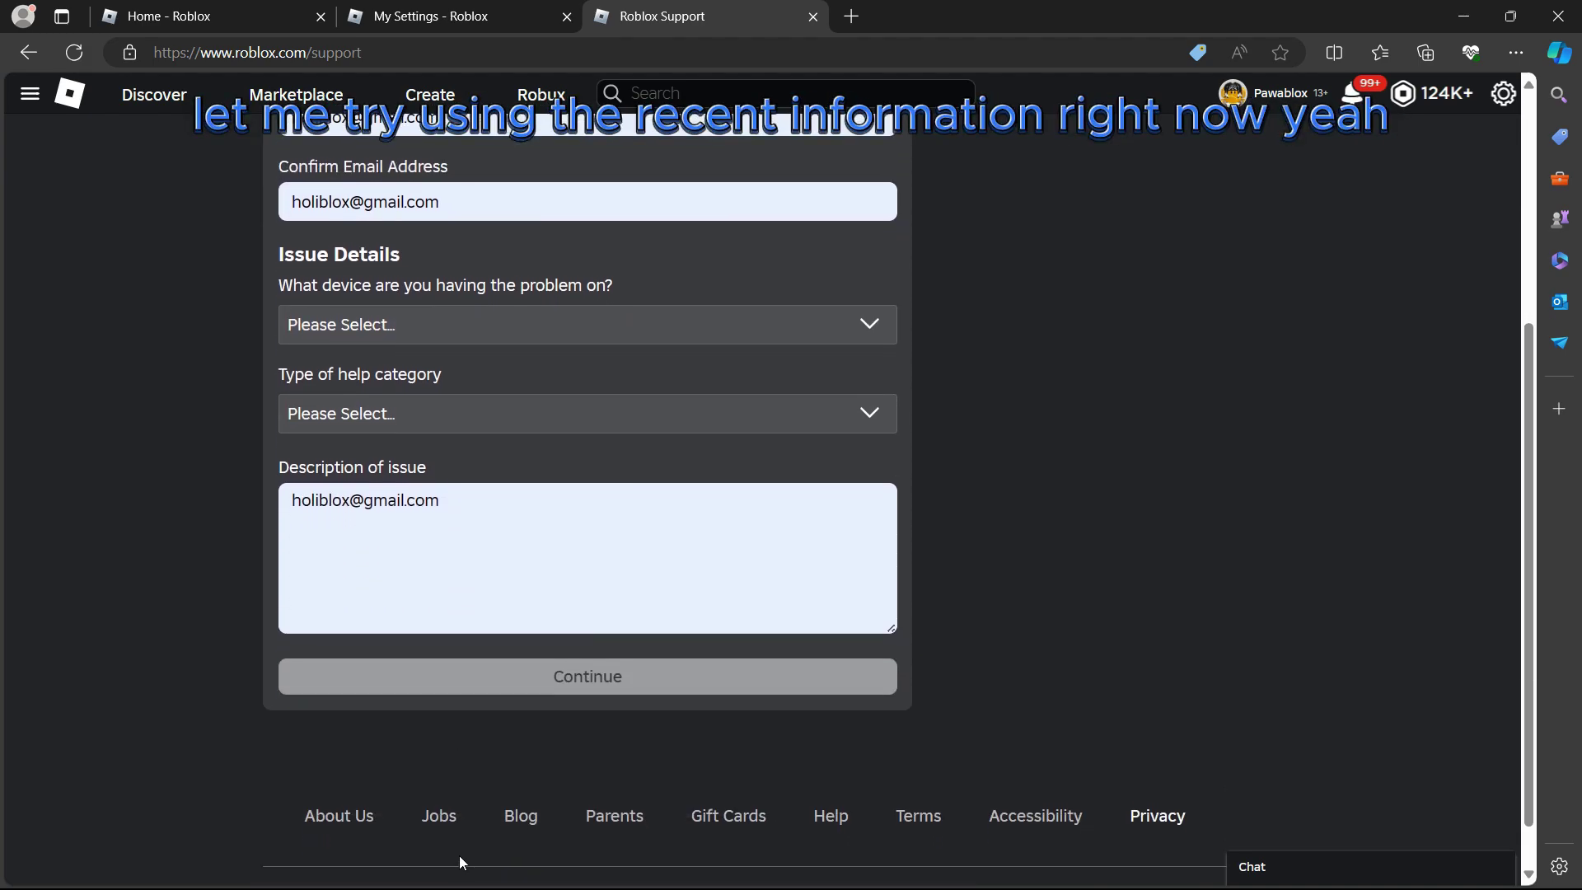
triple_click(483, 502)
key(BackSpace)
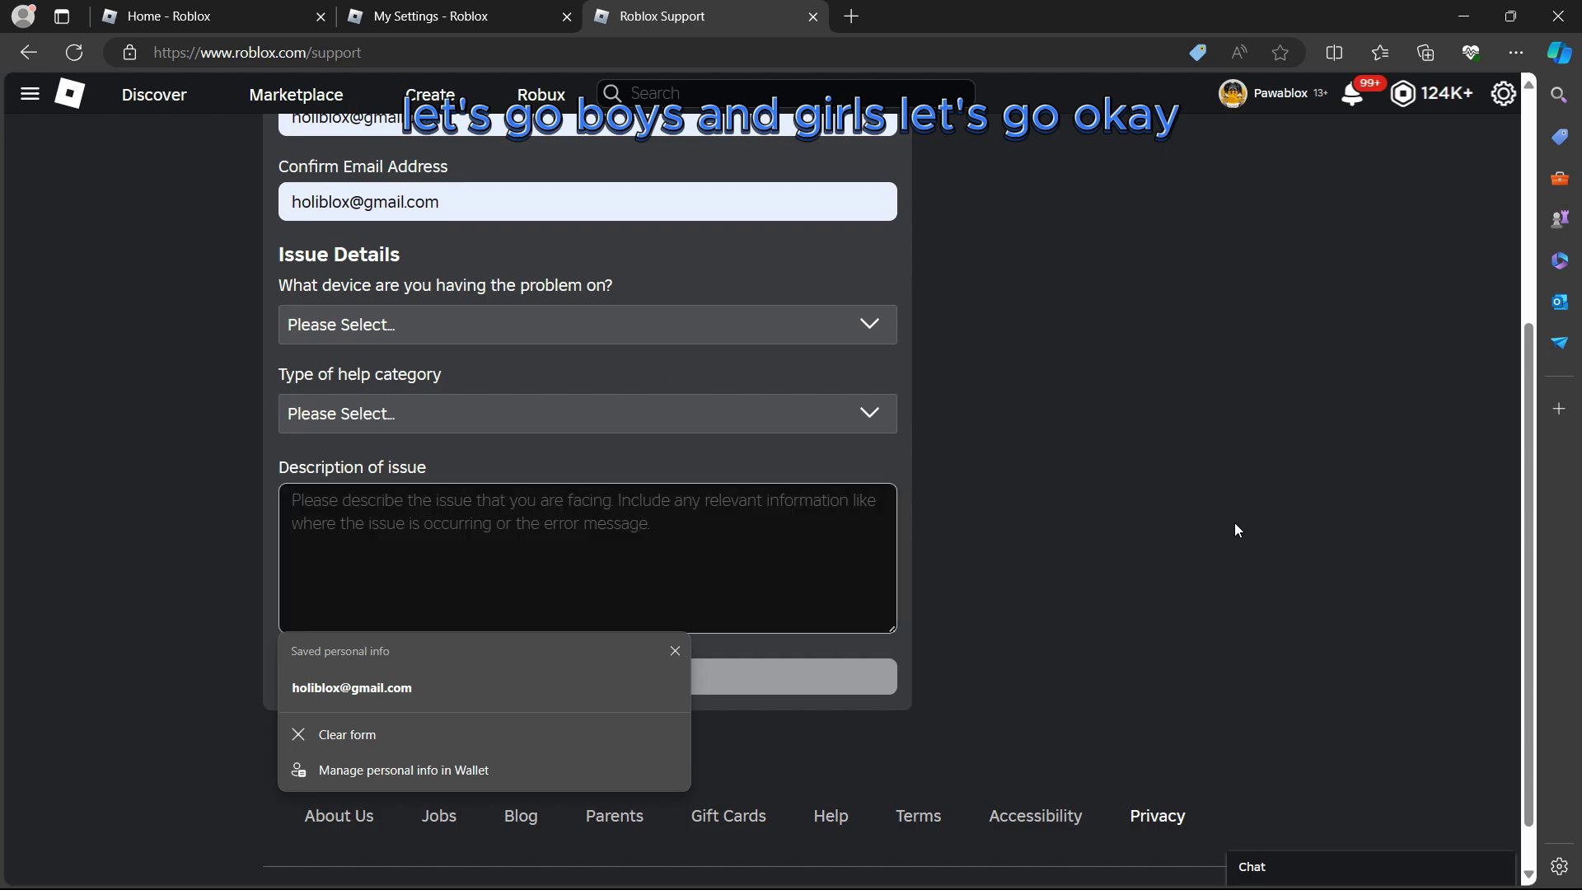
click(1020, 463)
scroll(1064, 560, up, 4)
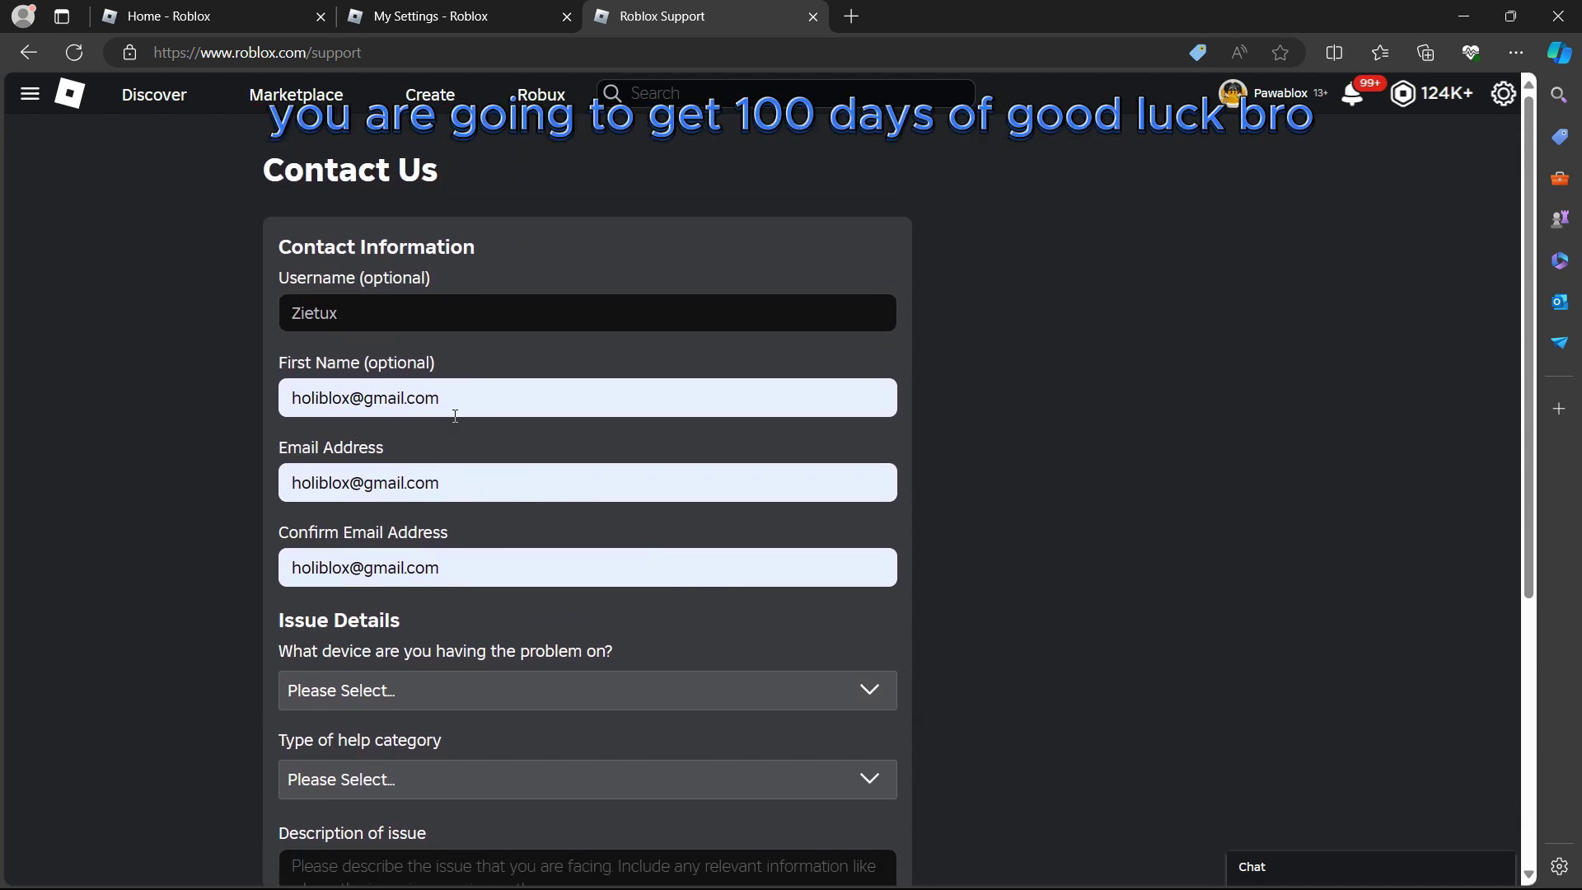
Replace the First Name with the user's name and review the email address fields
drag(449, 395, 113, 401)
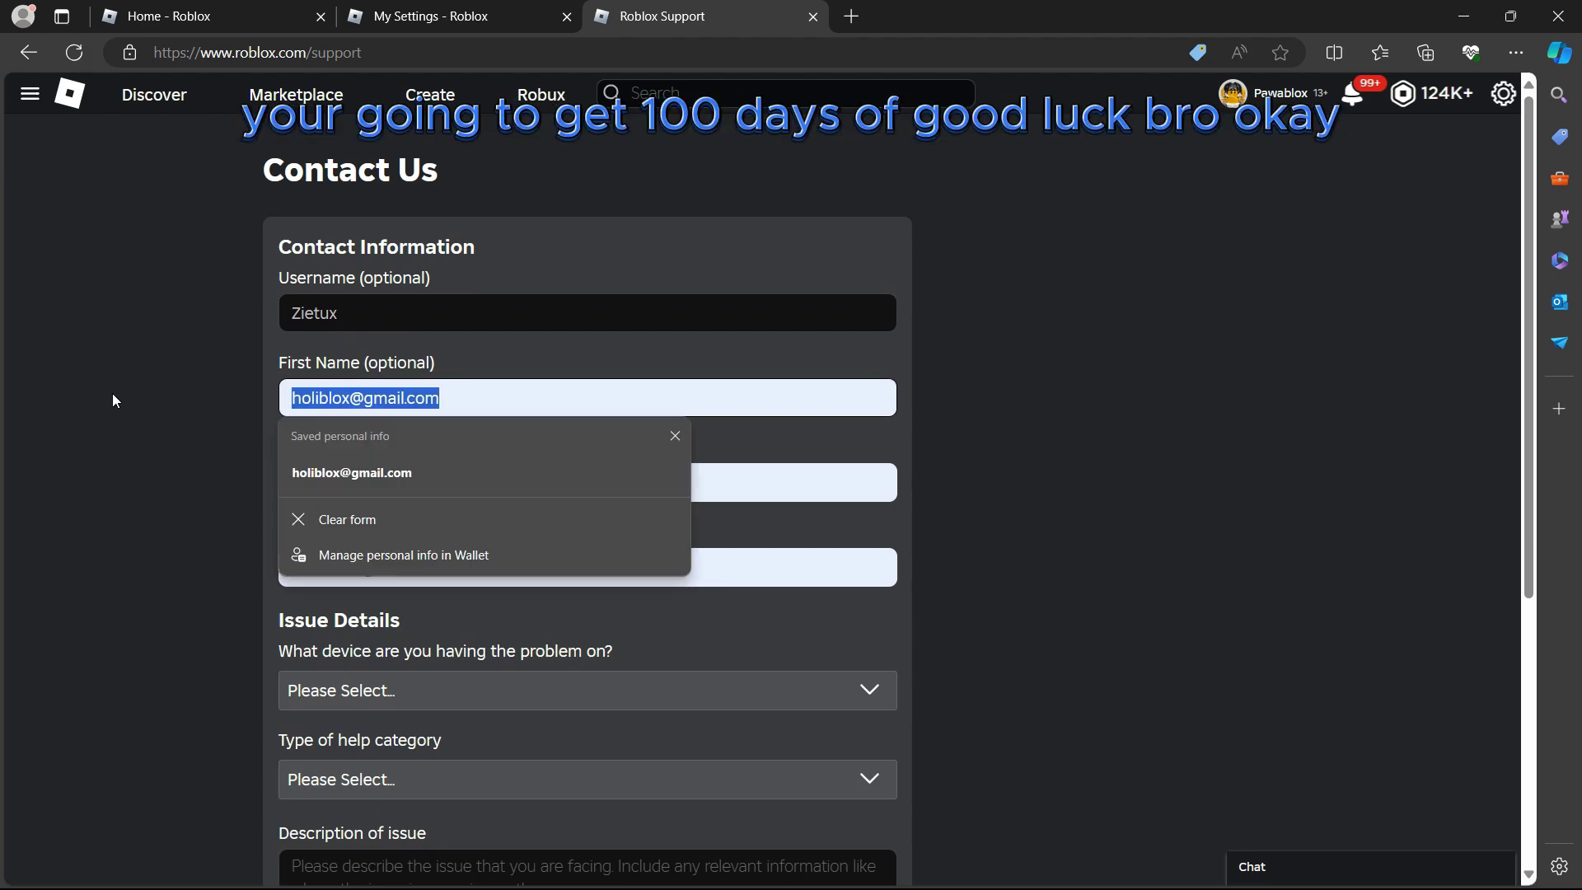
text(h)
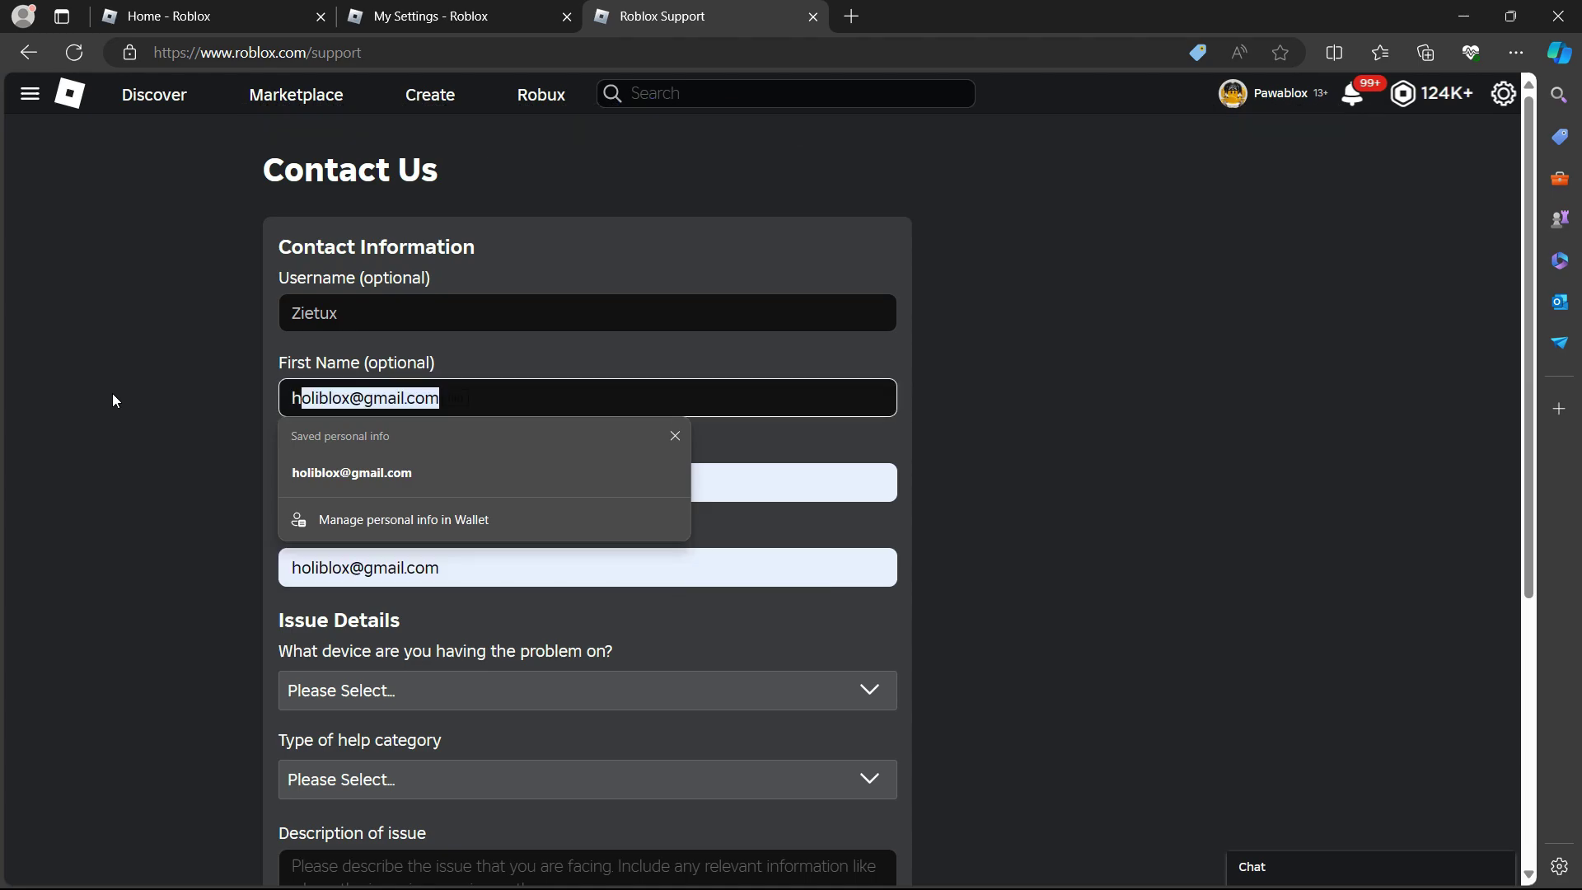
text(oli)
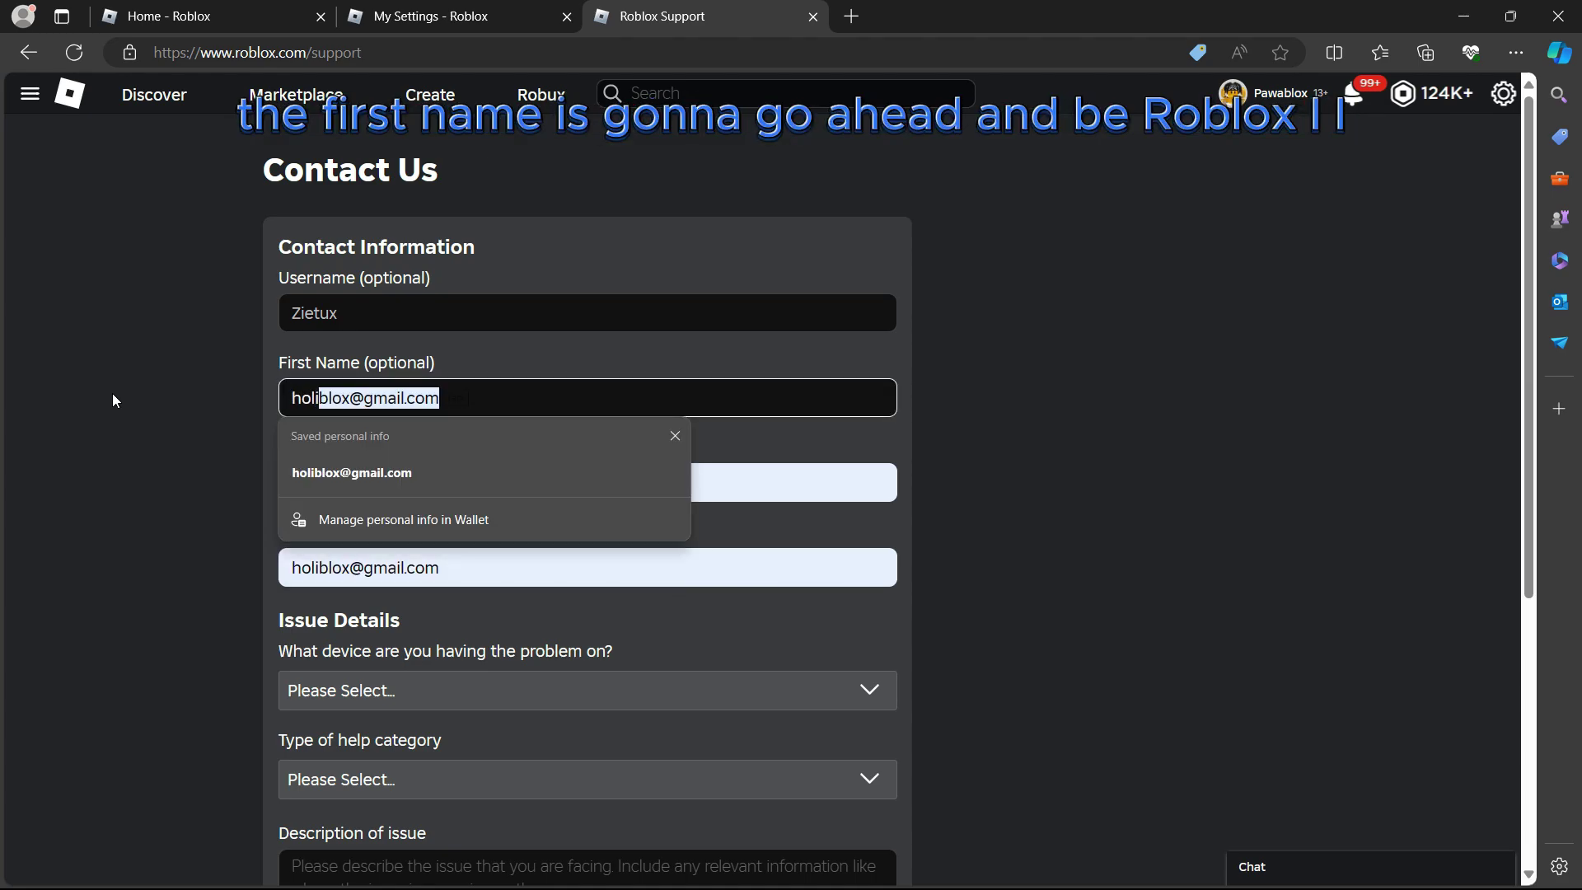
text(blox)
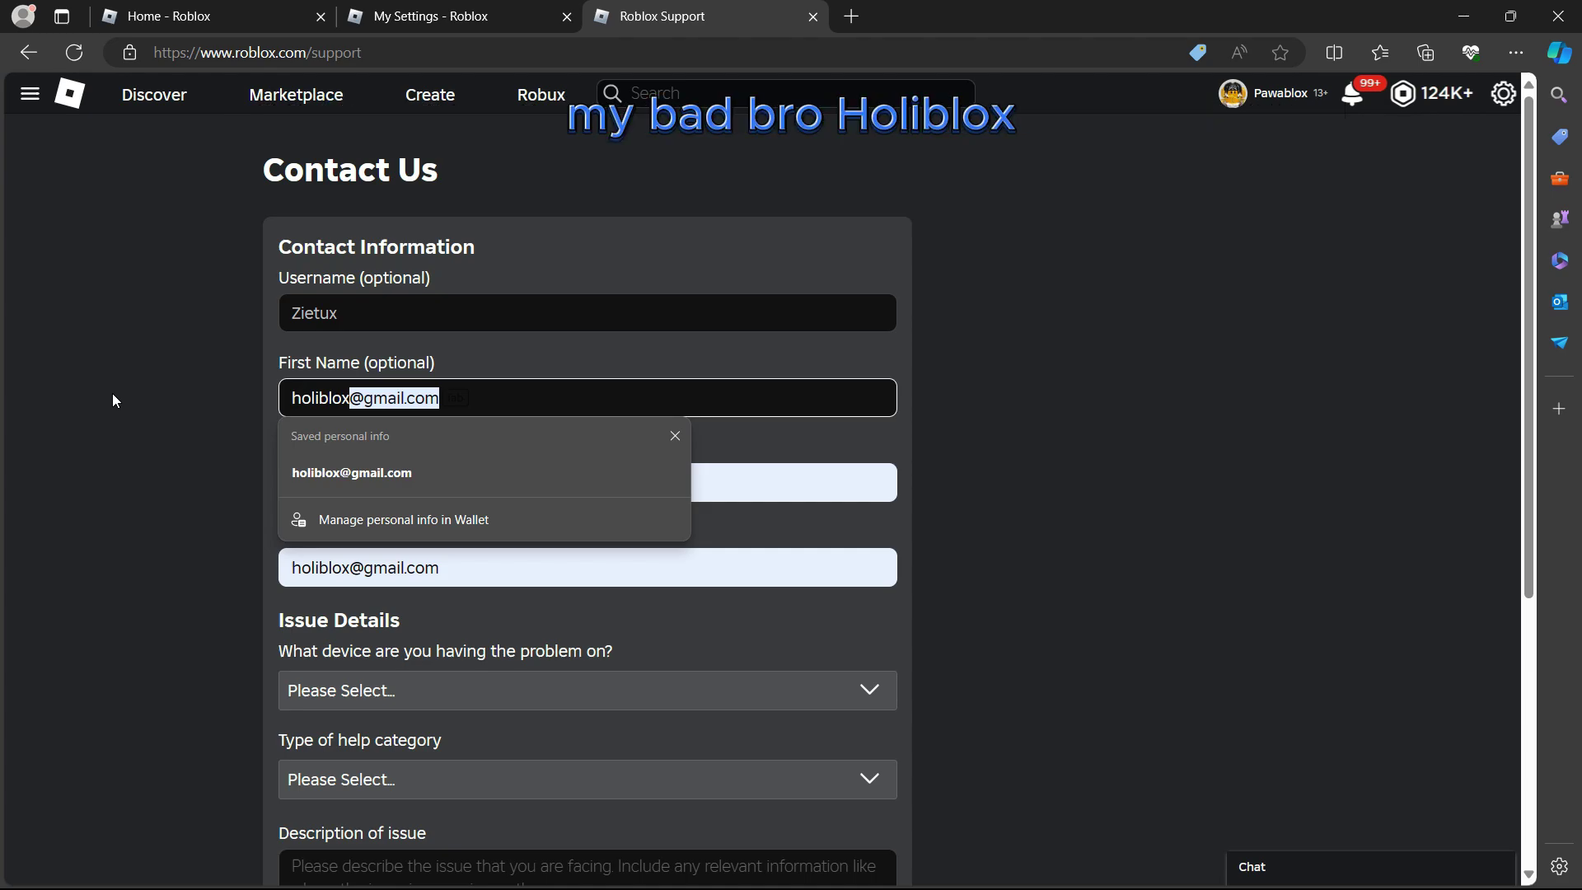
click(1057, 415)
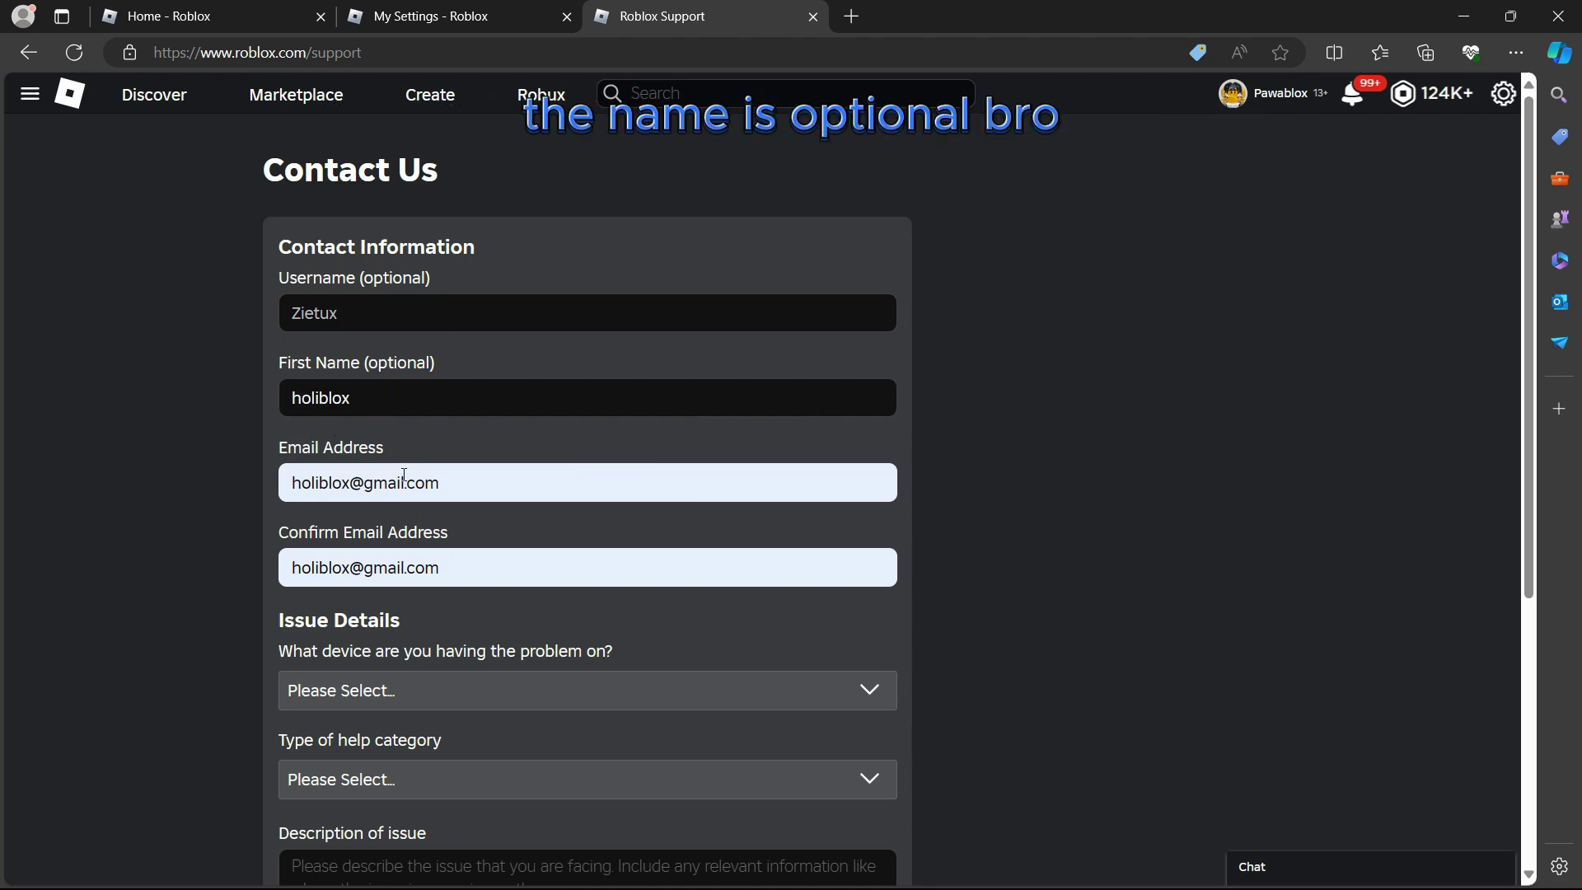
double_click(324, 492)
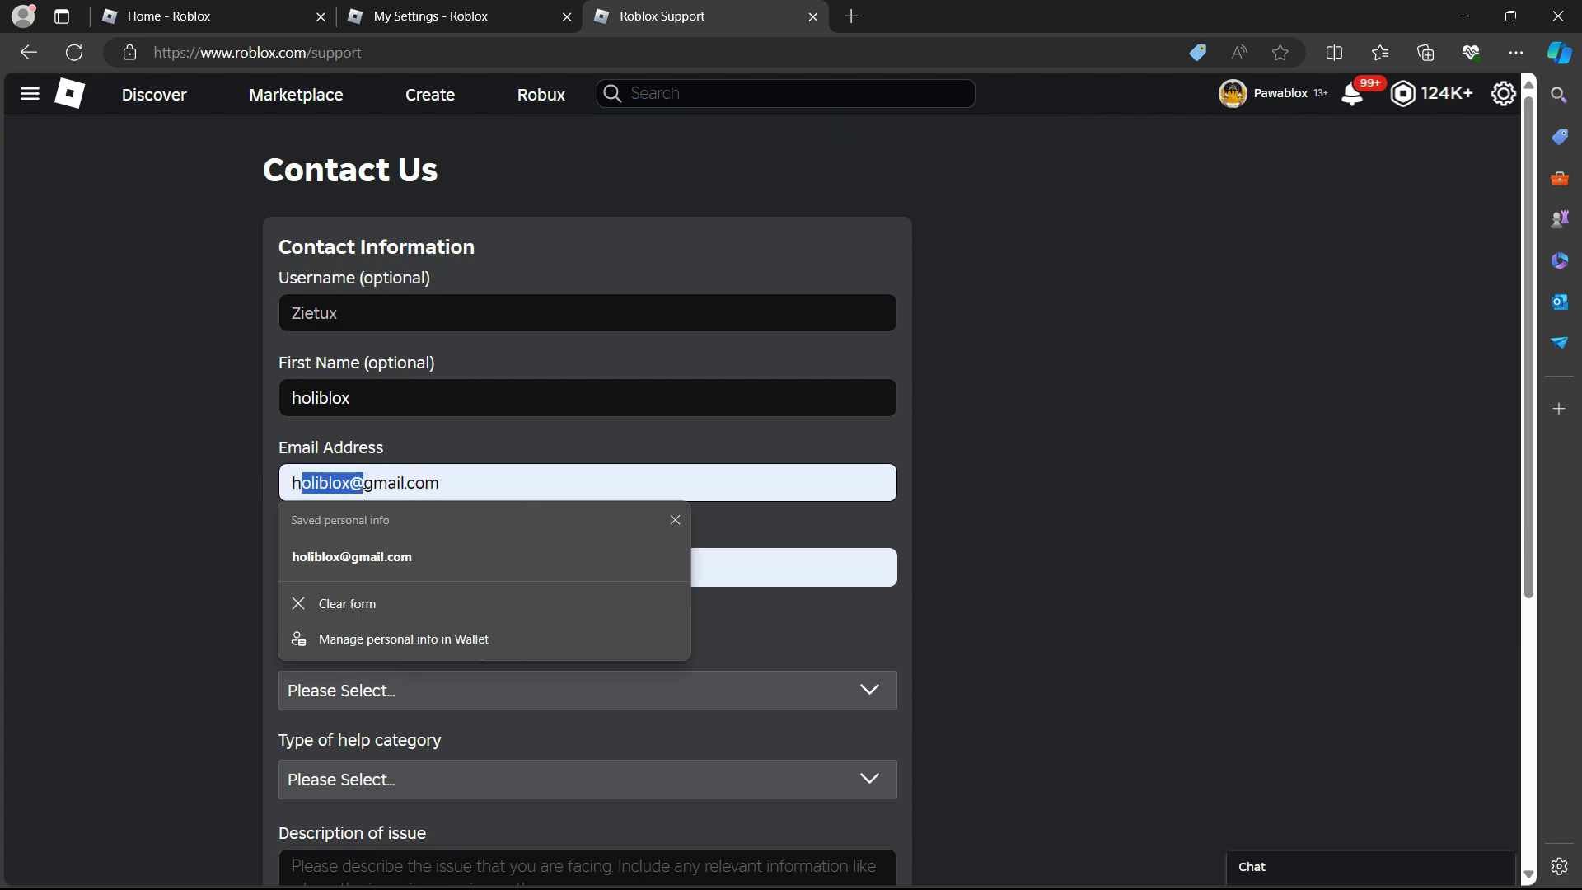
click(231, 497)
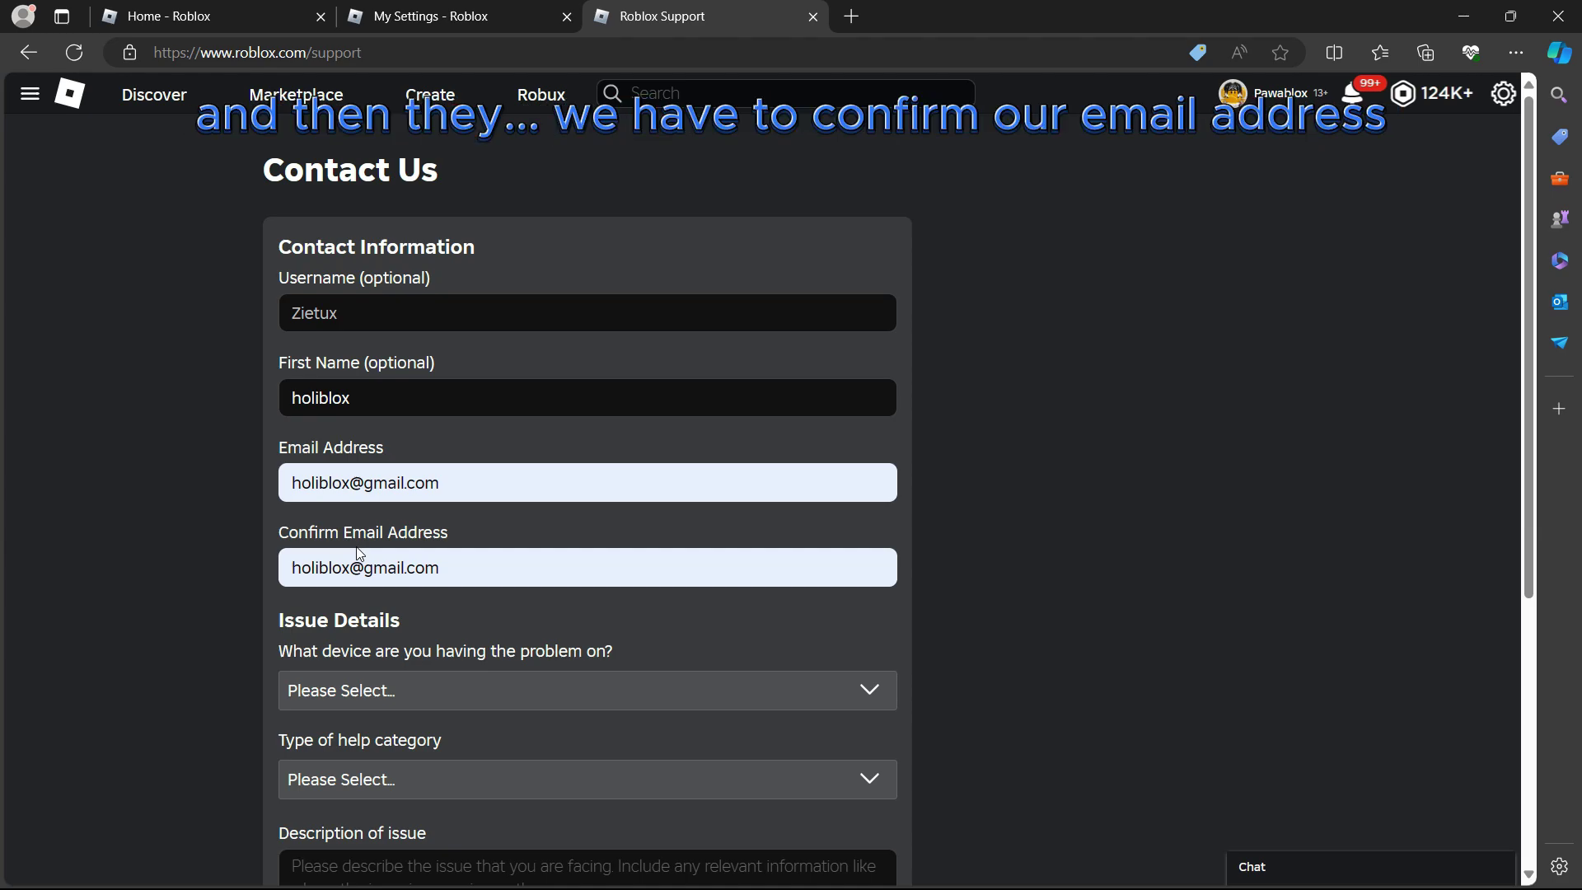
Try PC, Mac, Chromebook, Xbox and PlayStation in the device dropdown, settling on PC
scroll(373, 551, down, 3)
click(403, 449)
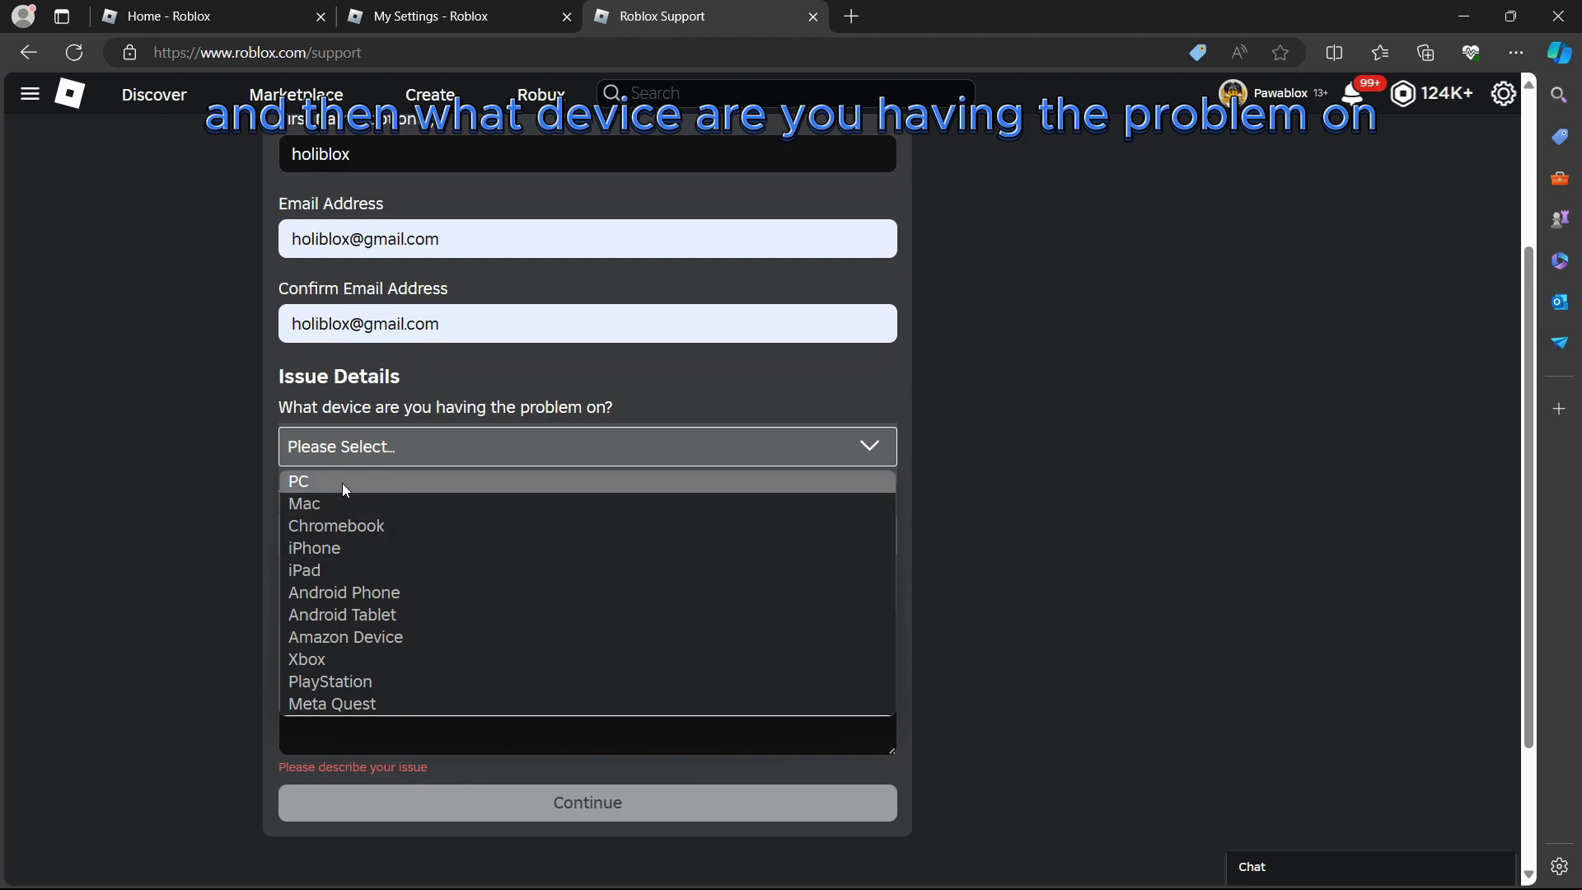
click(351, 482)
click(364, 451)
click(356, 504)
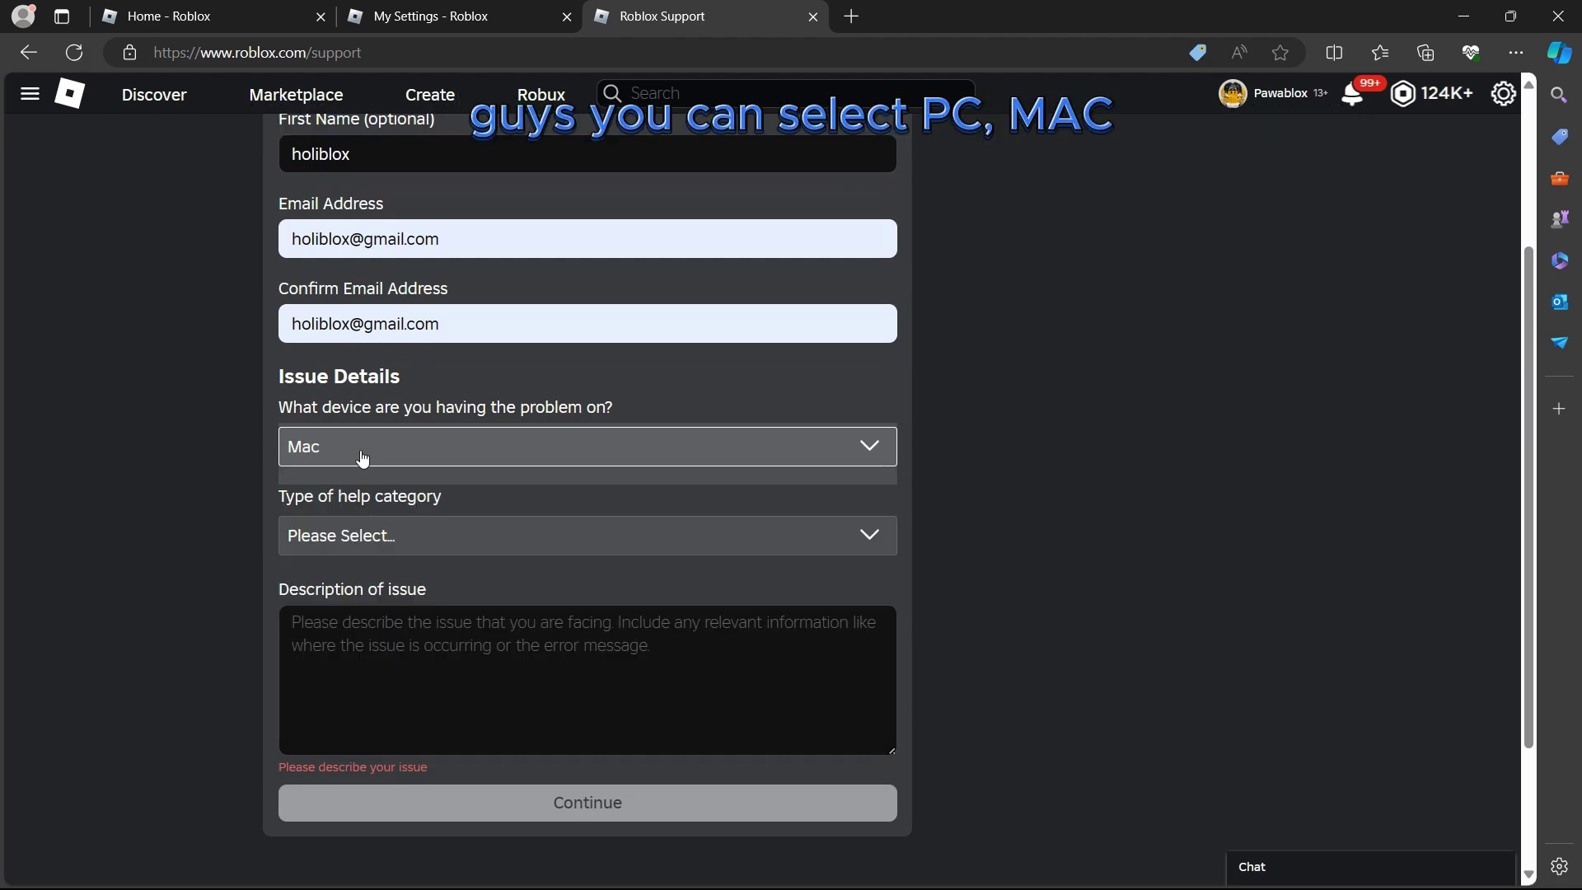
click(363, 459)
click(349, 524)
click(377, 449)
click(340, 476)
click(345, 445)
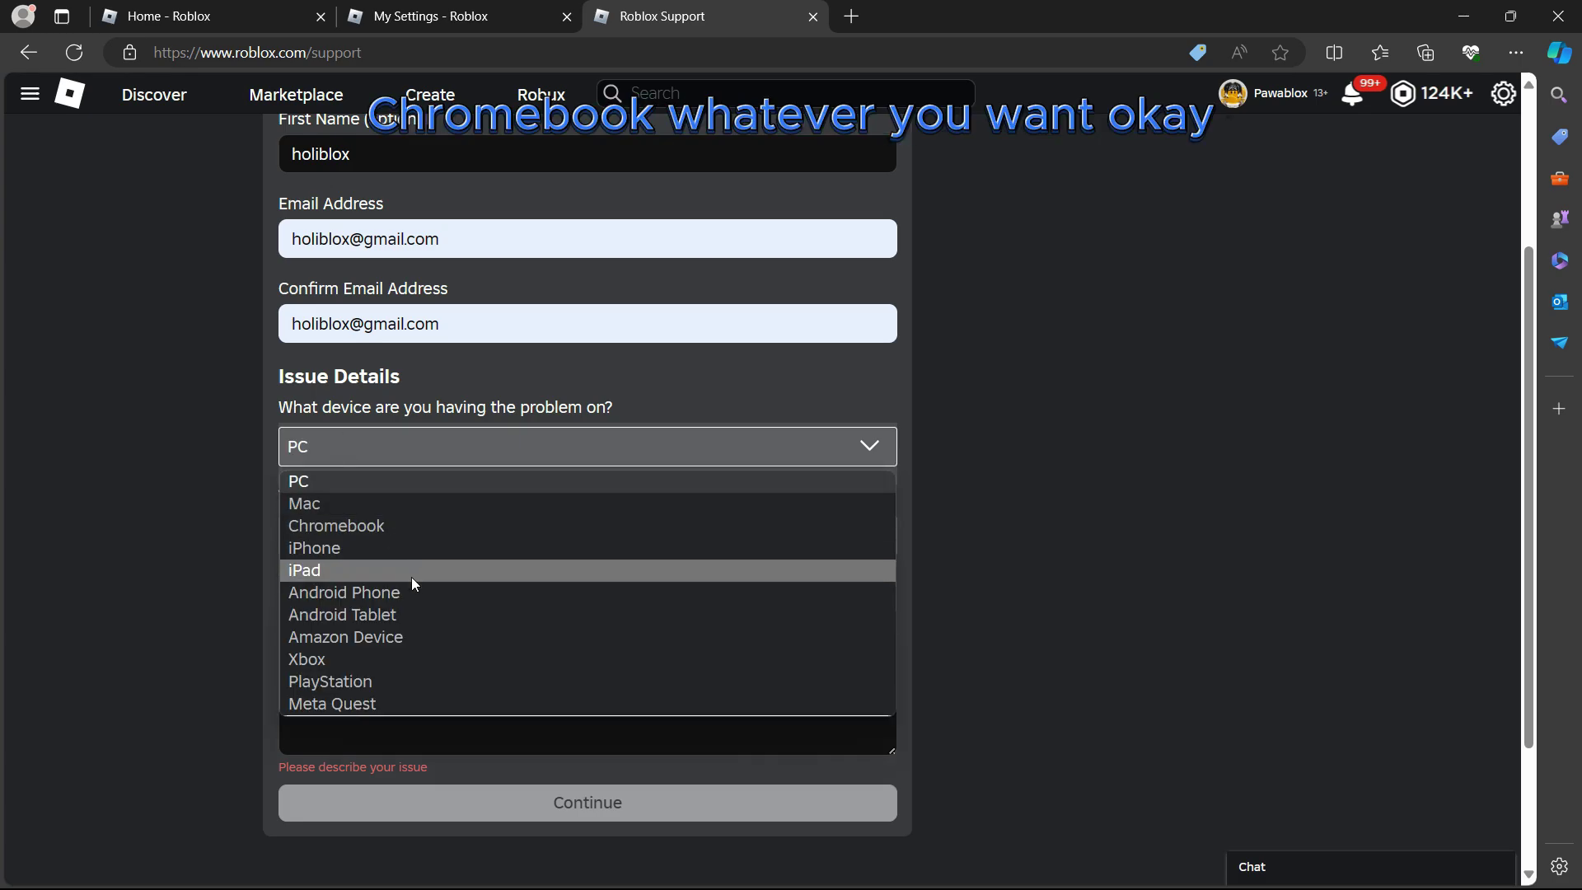
click(359, 662)
click(357, 458)
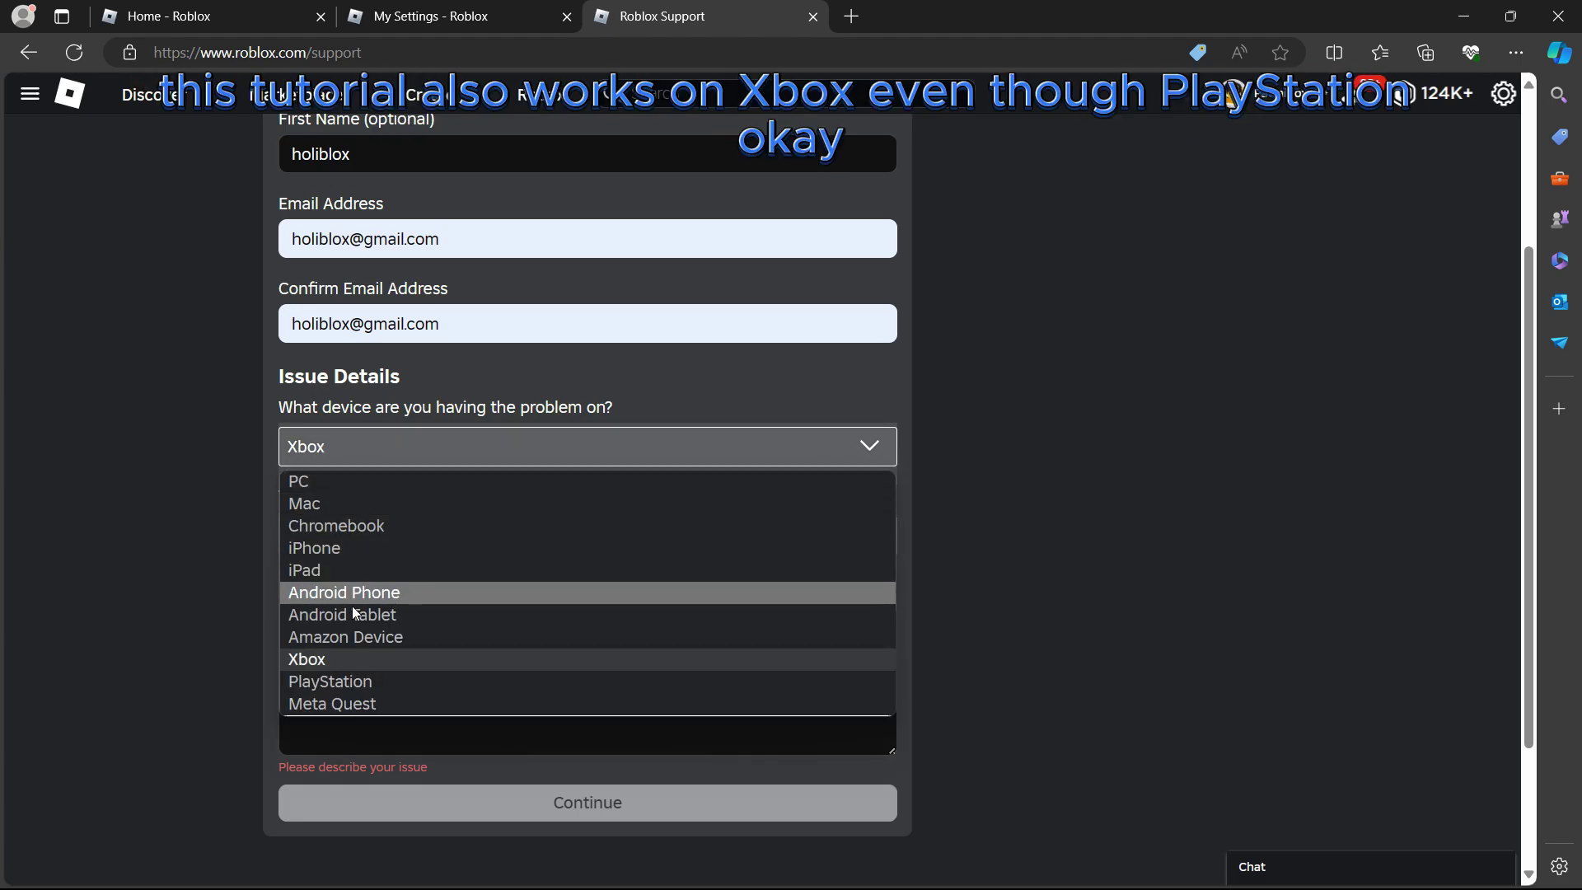
click(344, 682)
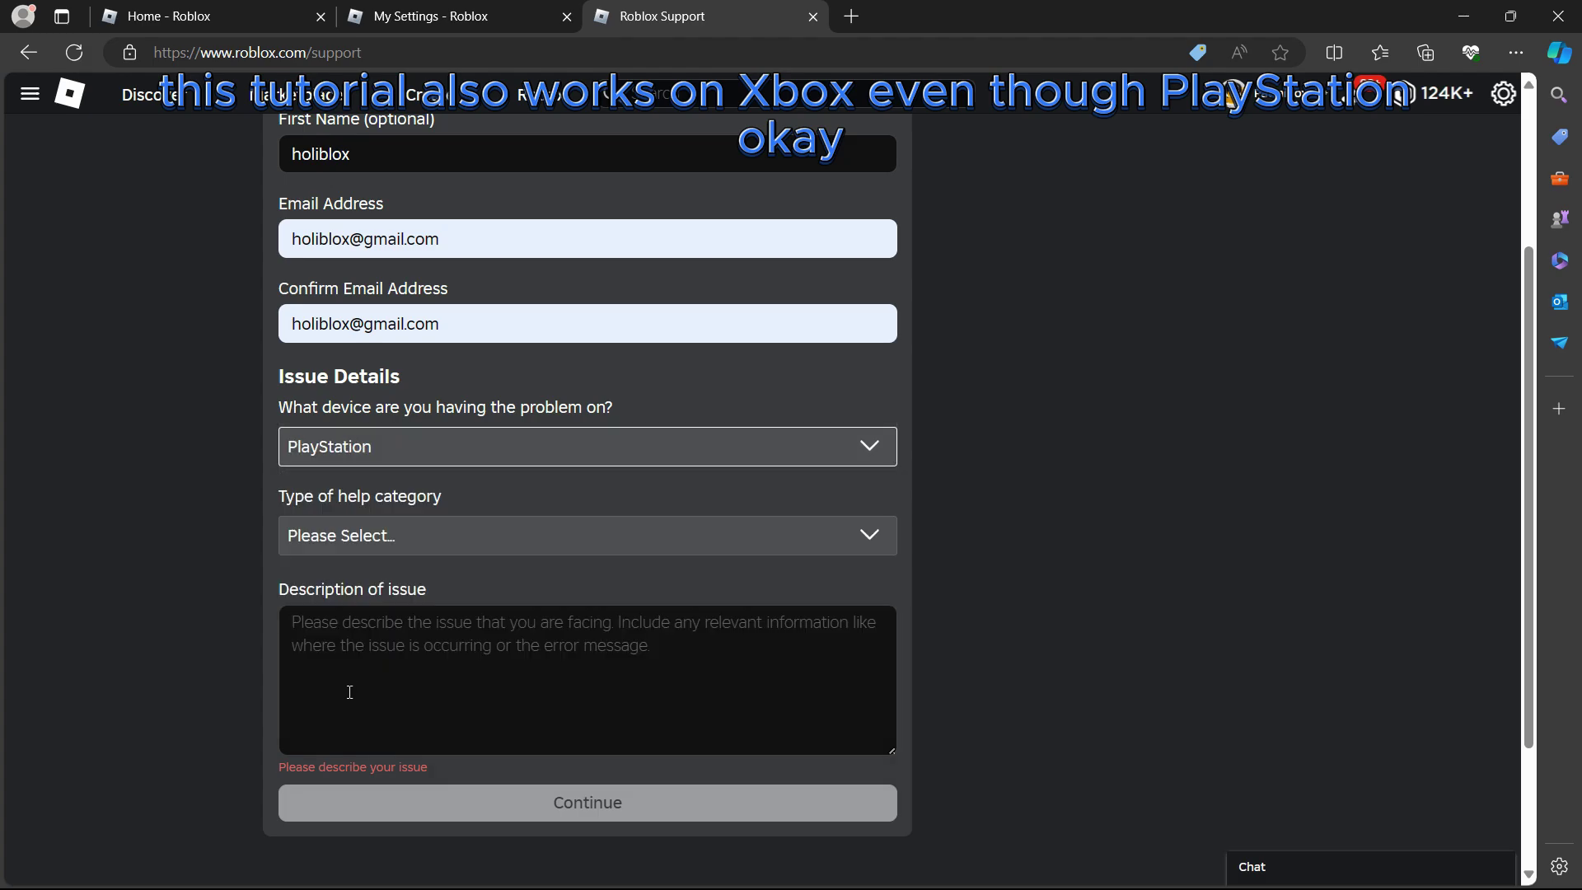
click(389, 448)
click(313, 484)
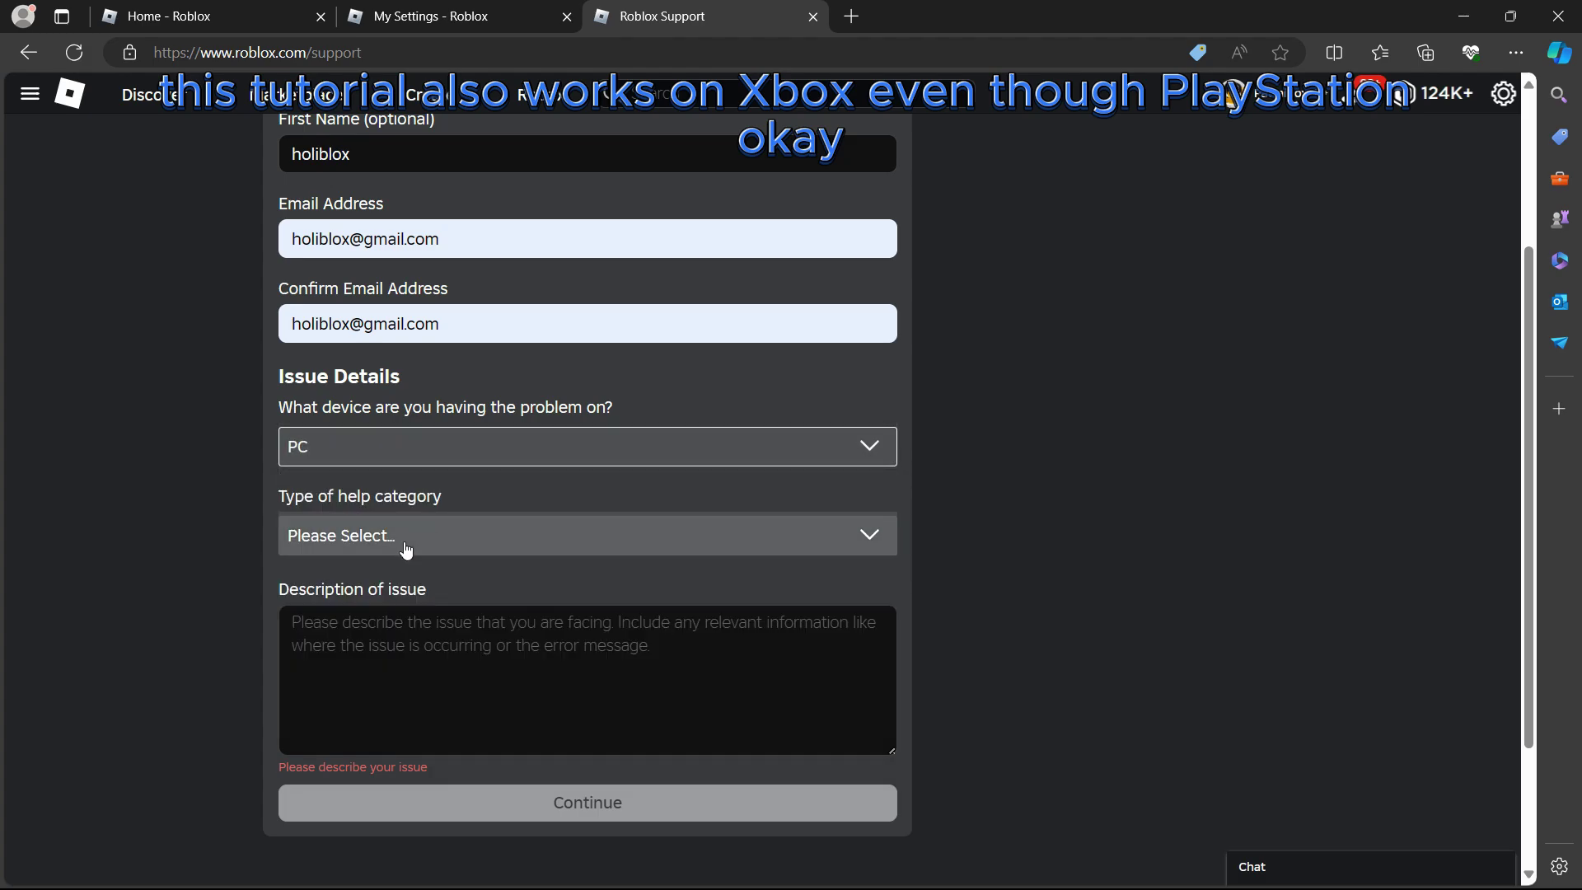
scroll(344, 394, down, 2)
Choose category Age-Based Settings and Accounts with Parental Privileges, subcategory Unlinking Parent or Guardian from Child Account
click(437, 411)
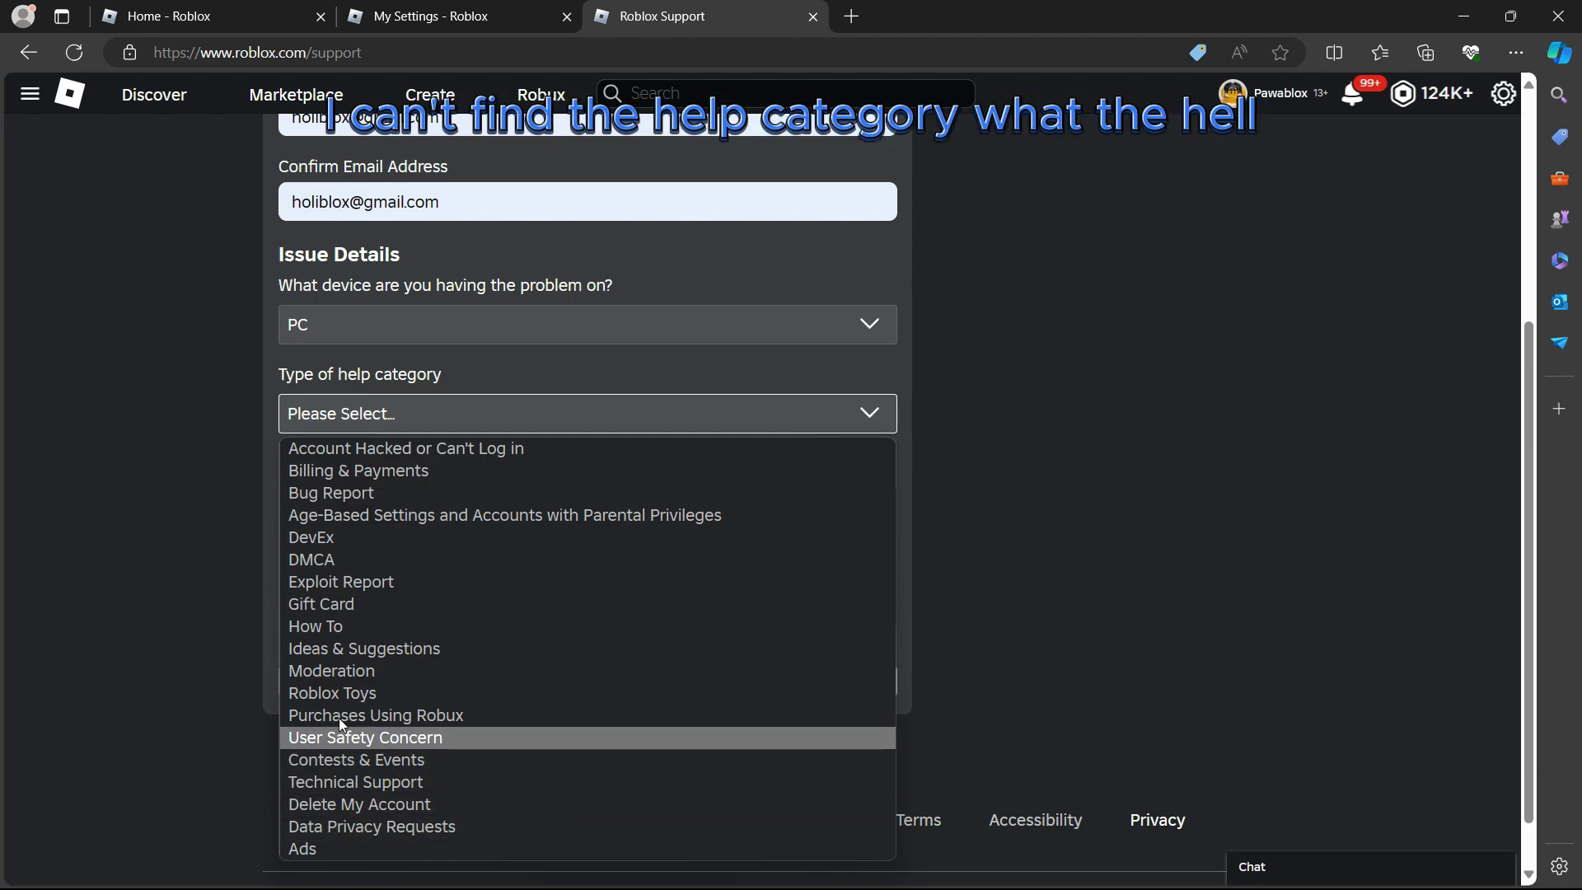
click(365, 516)
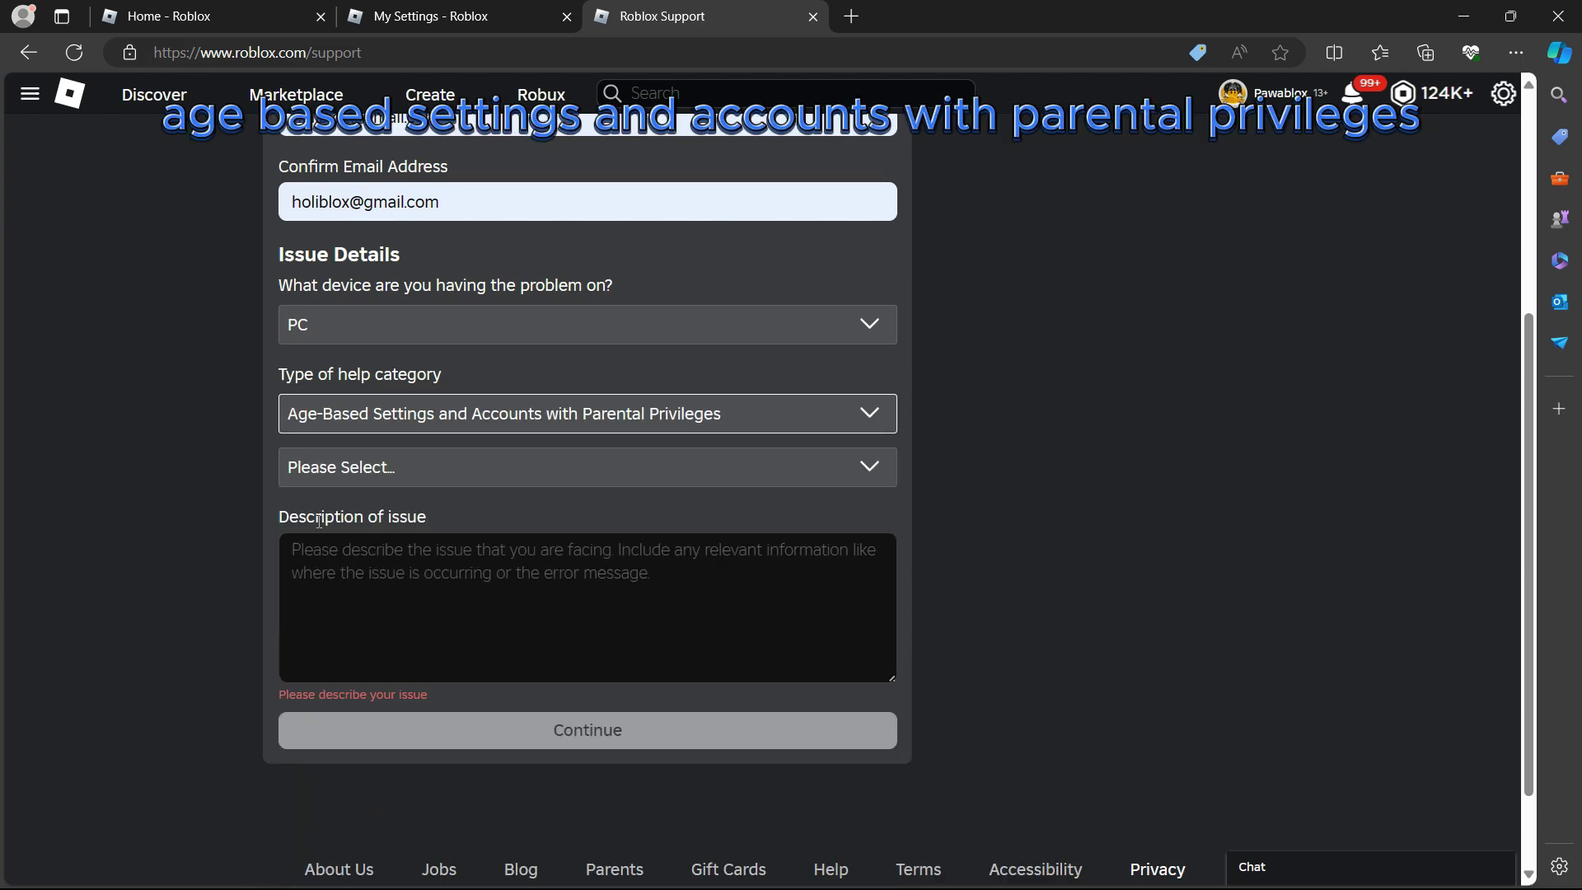
click(388, 467)
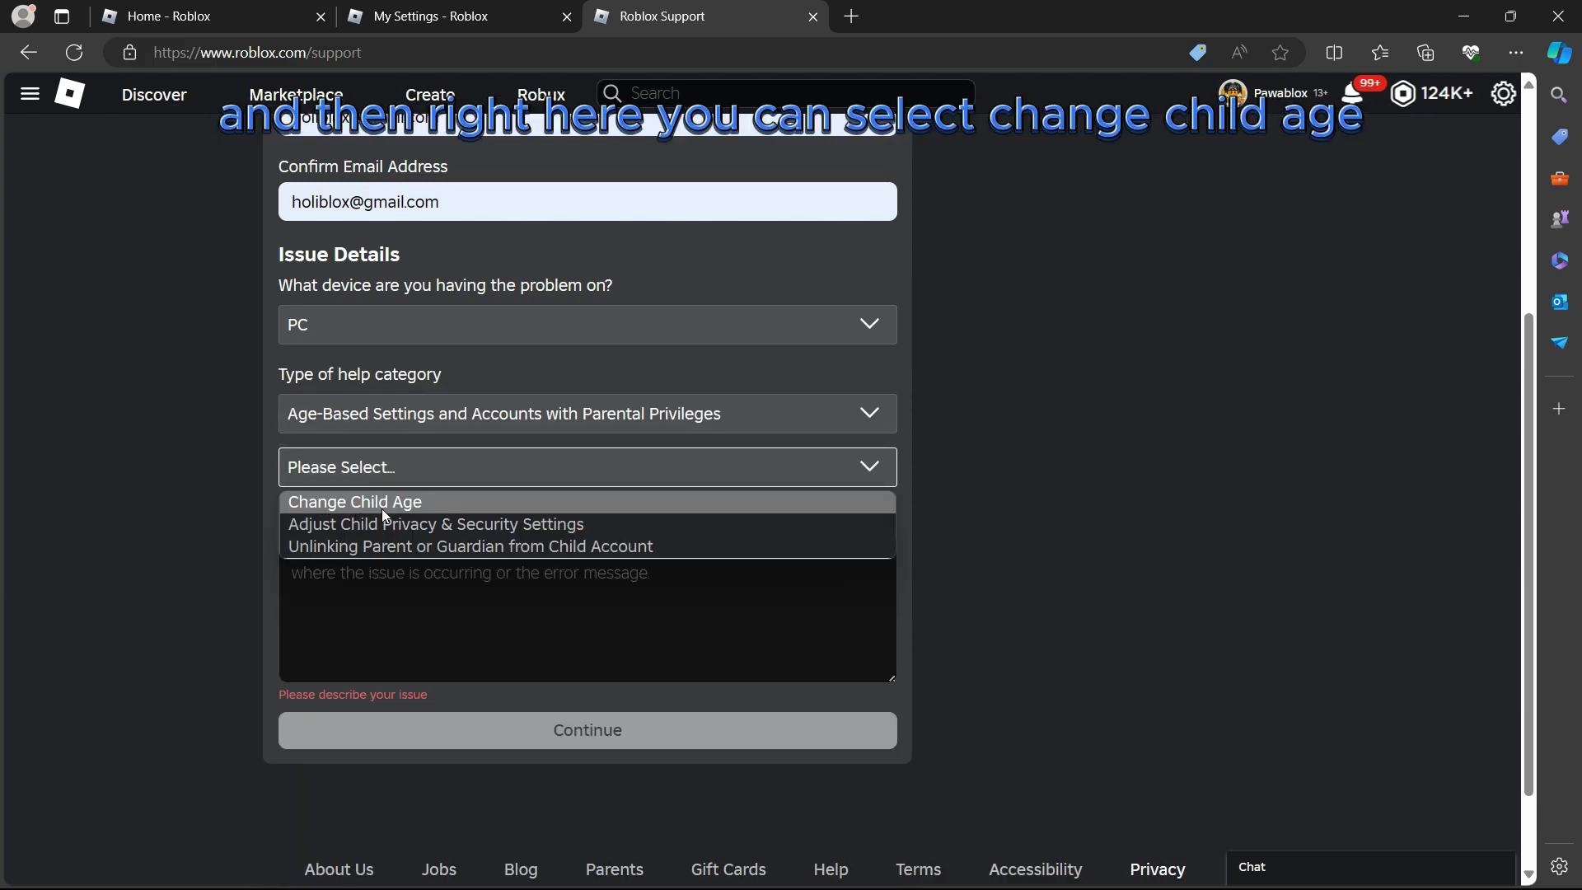
click(432, 503)
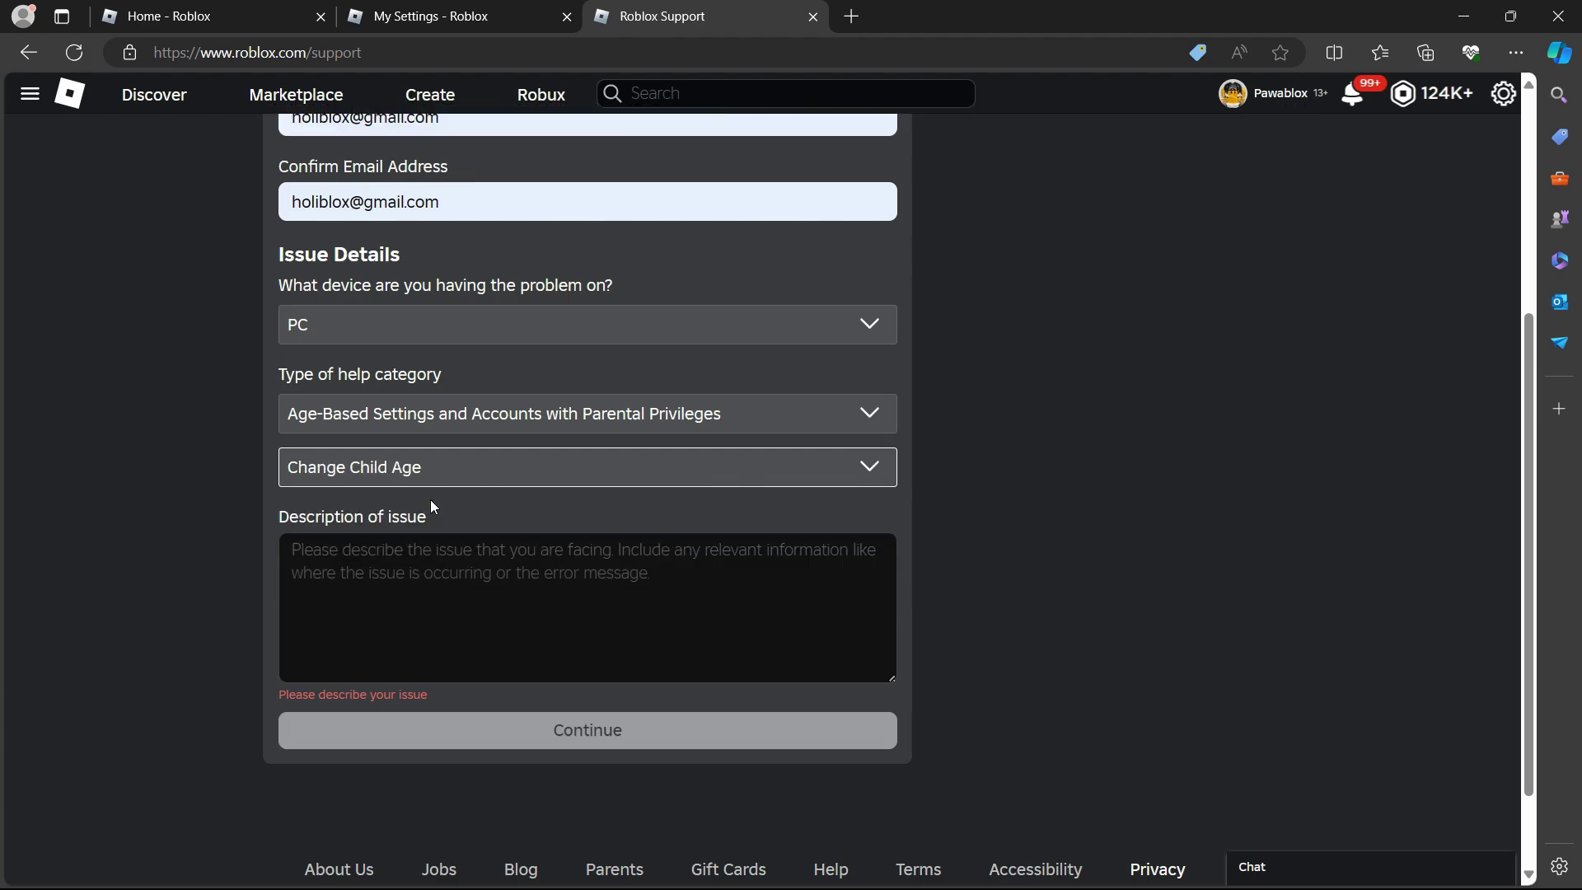
click(432, 472)
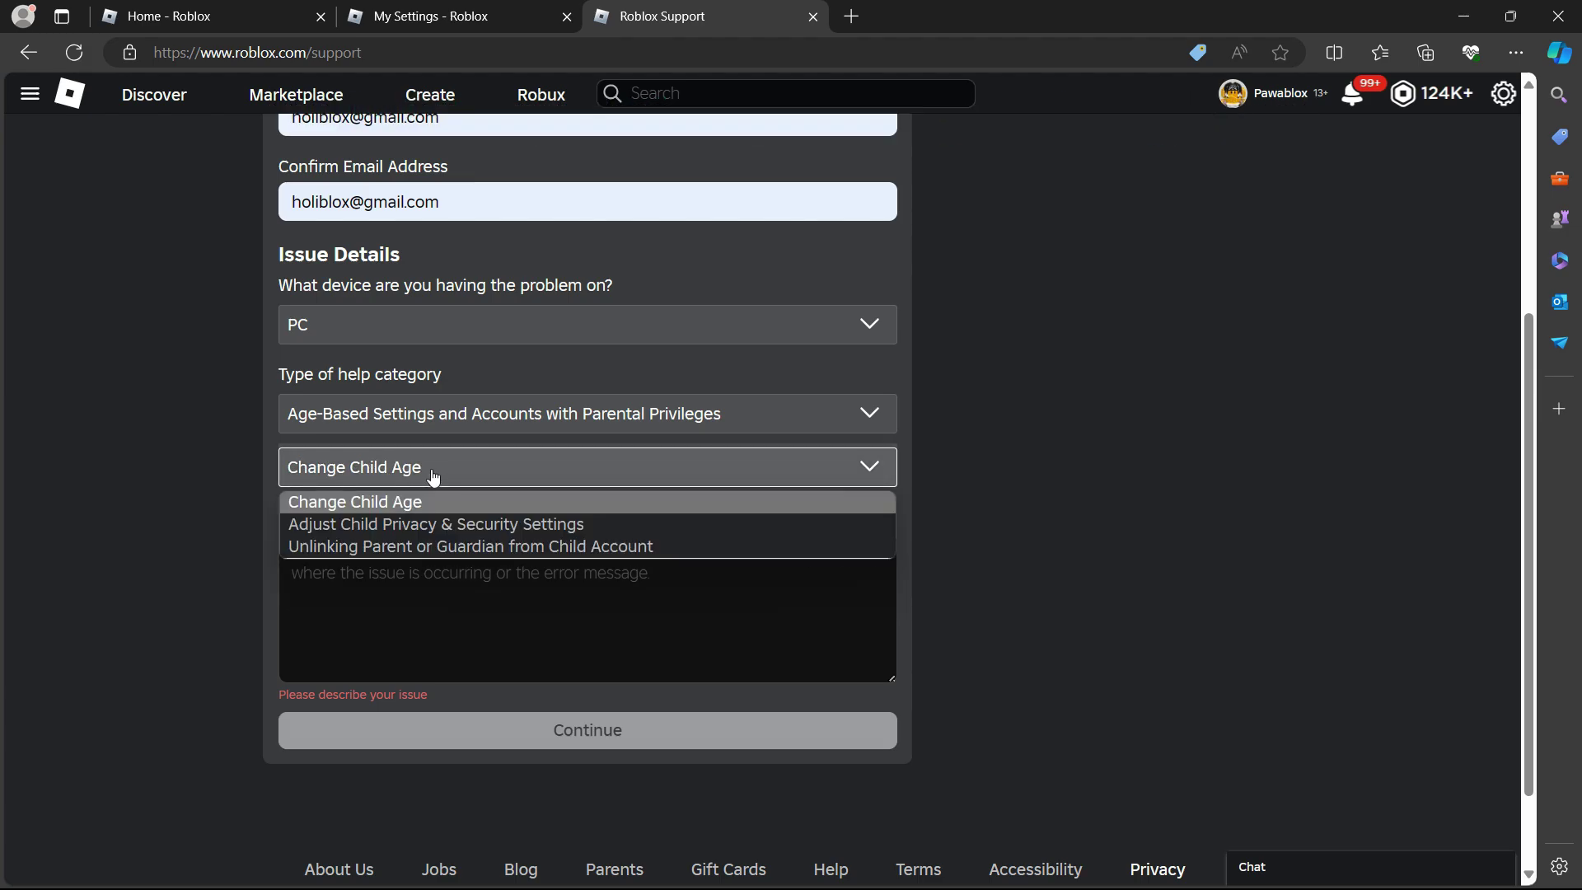
click(394, 546)
click(393, 470)
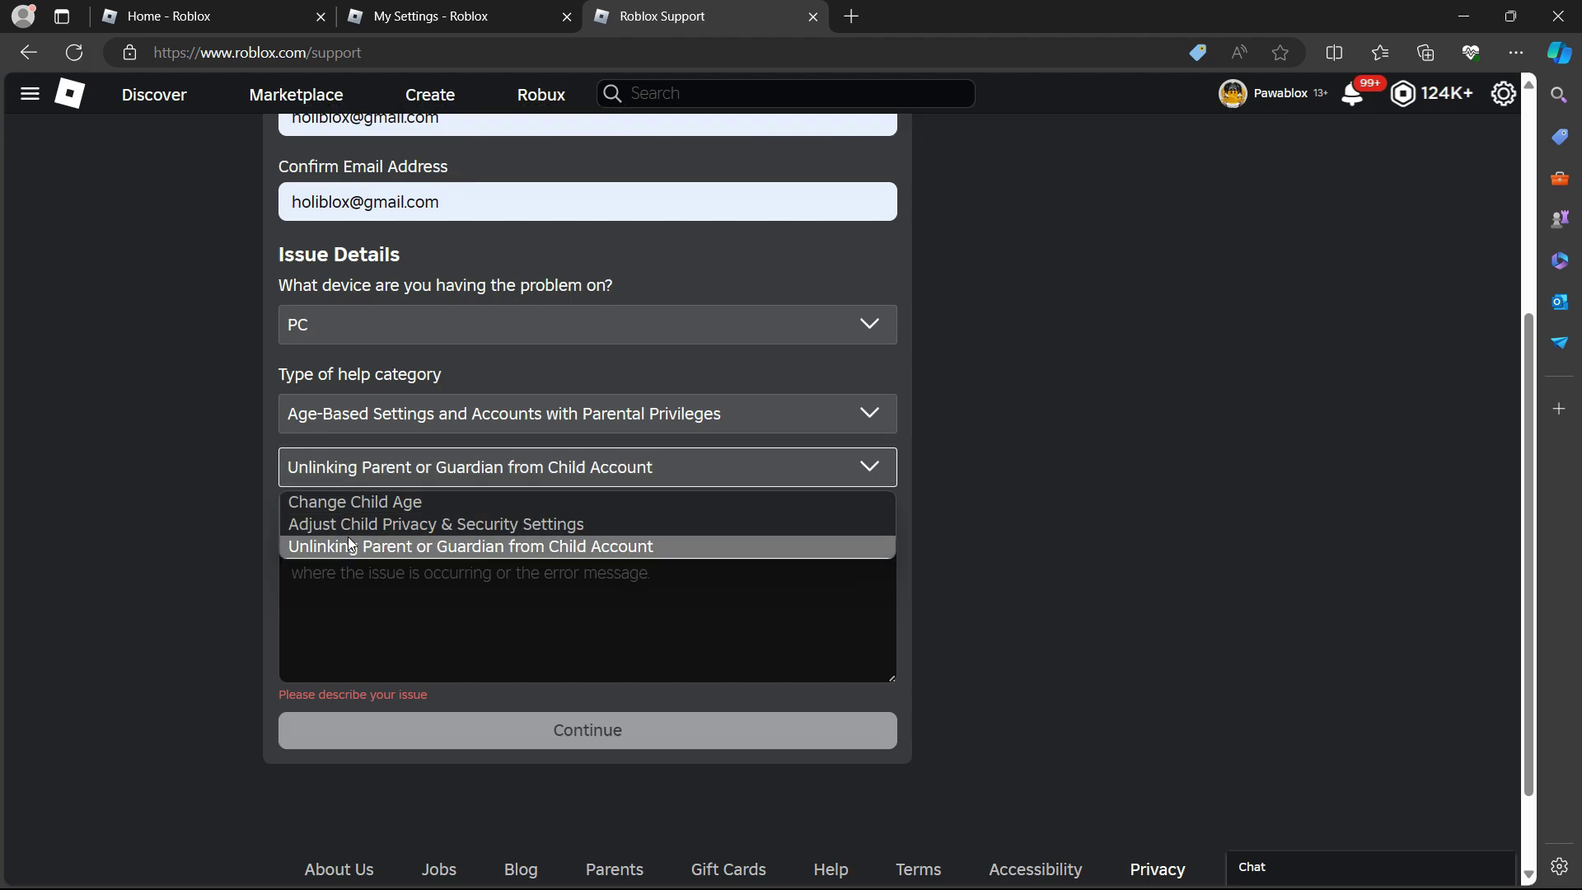
Pick subcategory Change Child Age, enter 'hello' as the description, and submit the form
click(359, 502)
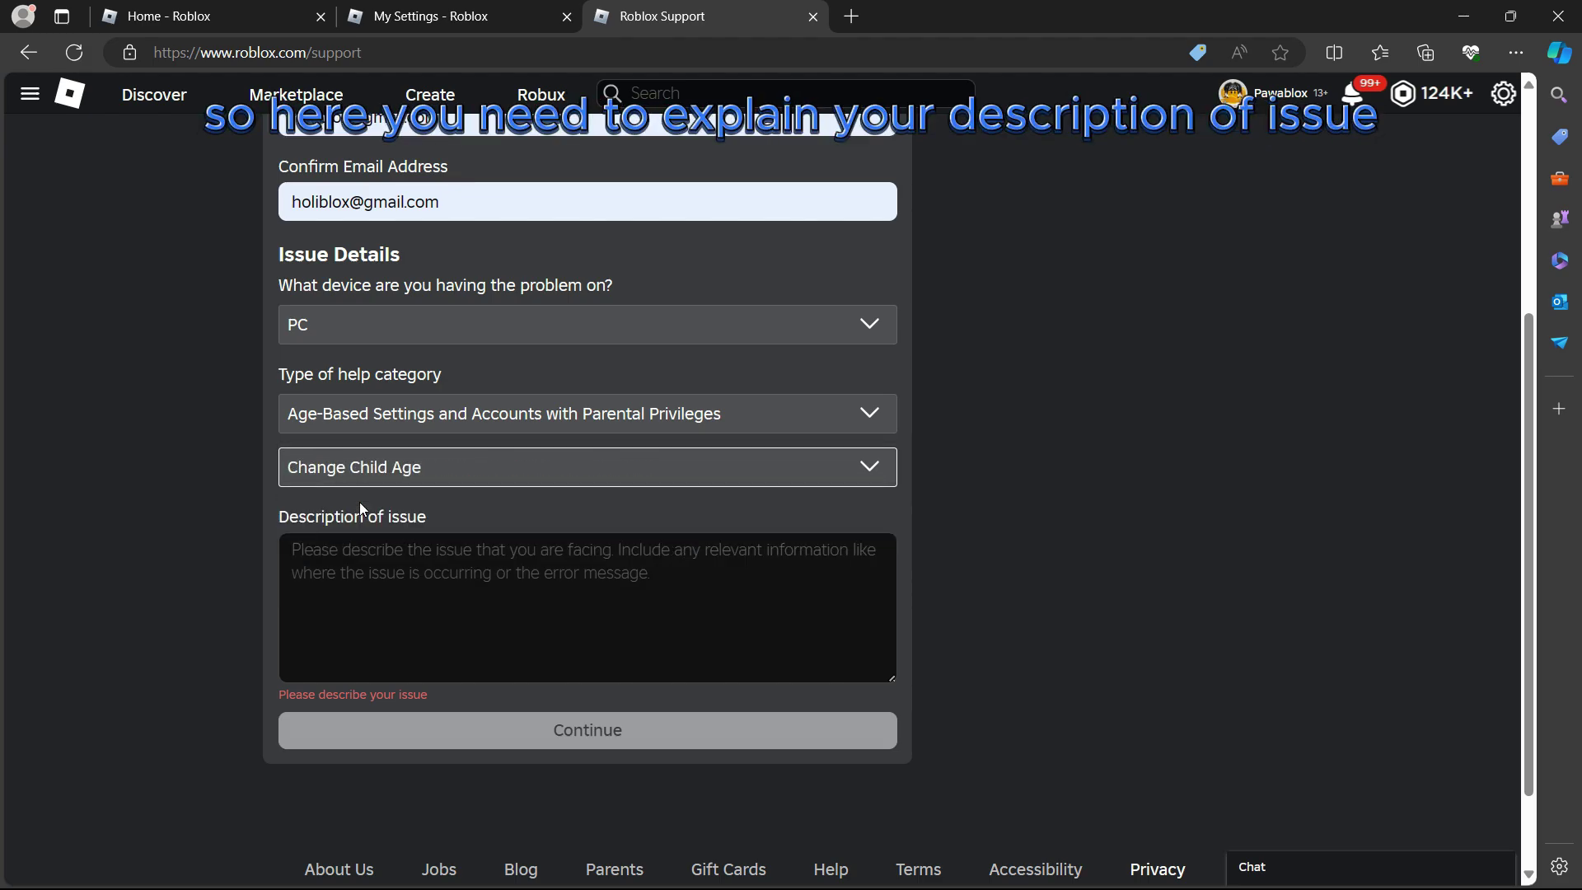
click(365, 544)
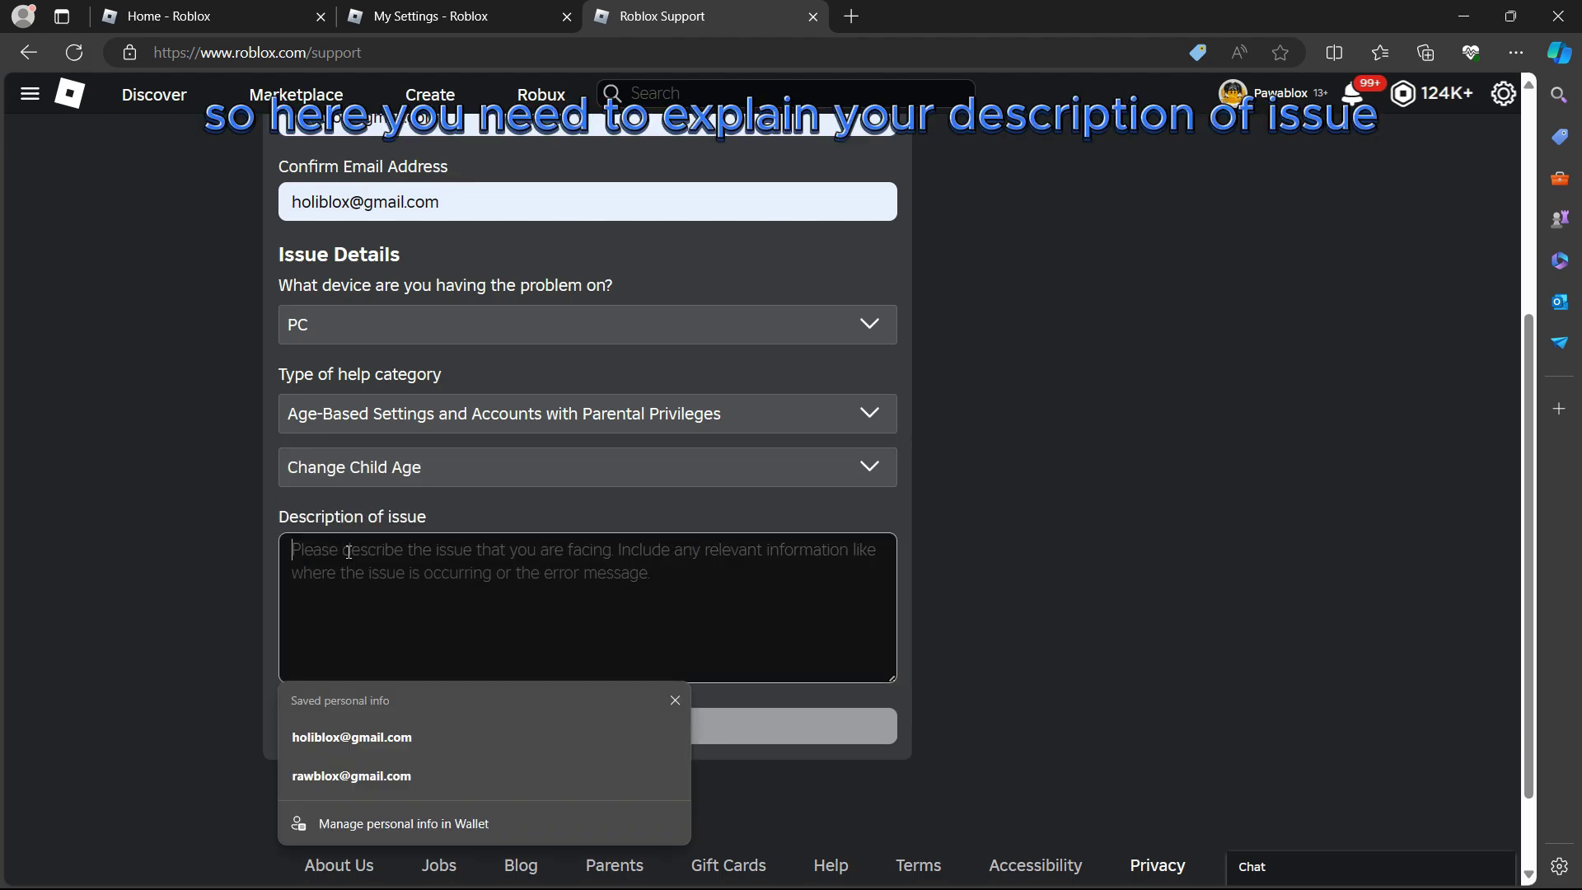
click(674, 699)
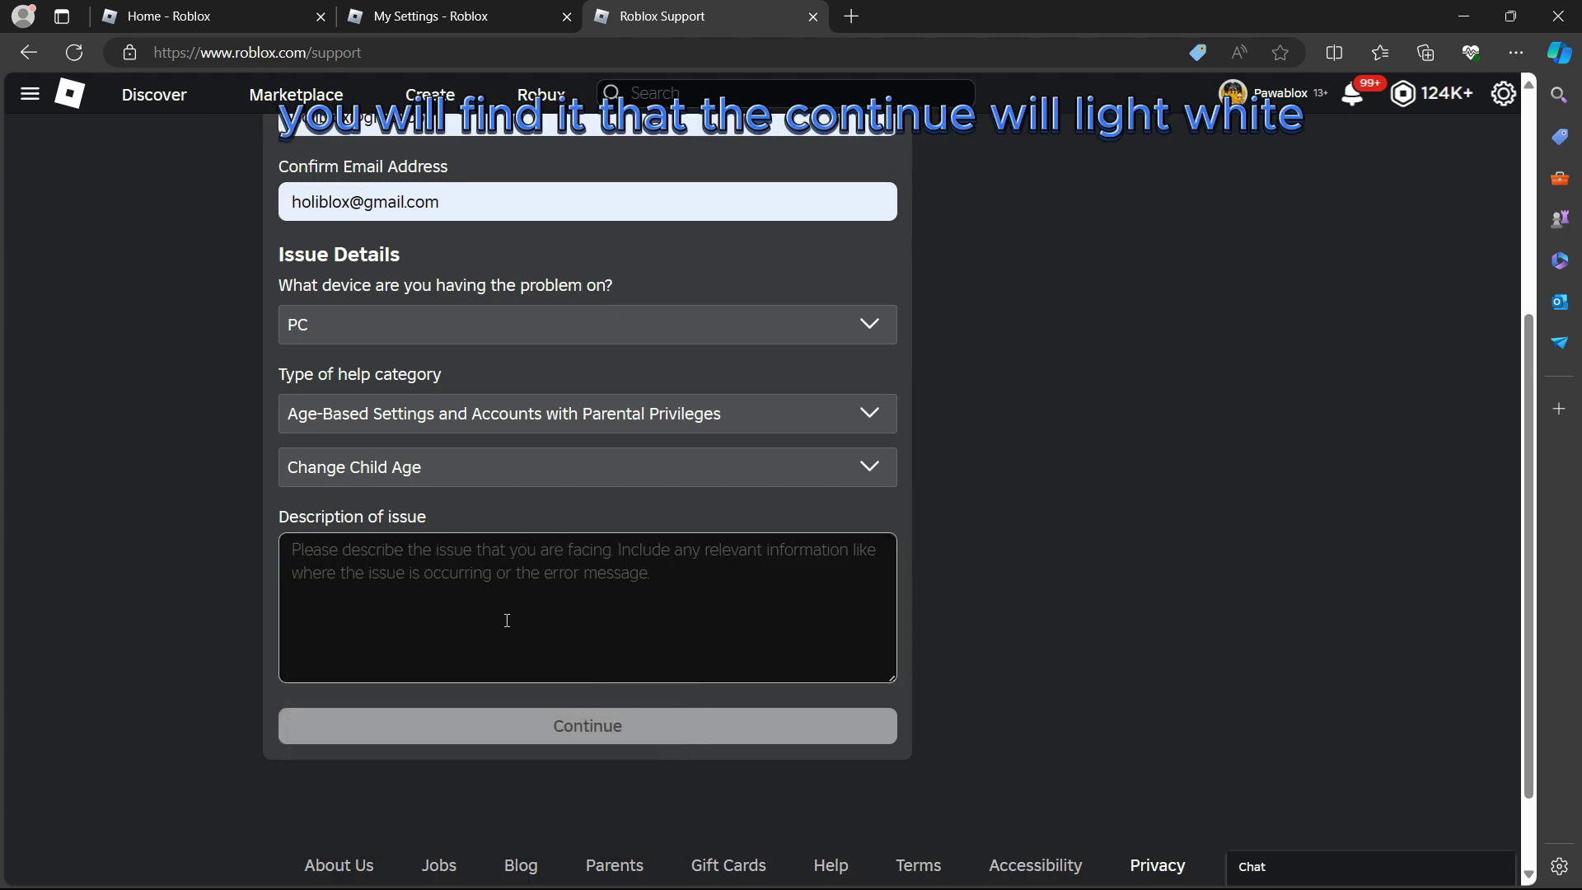
text(fghfsedfghi)
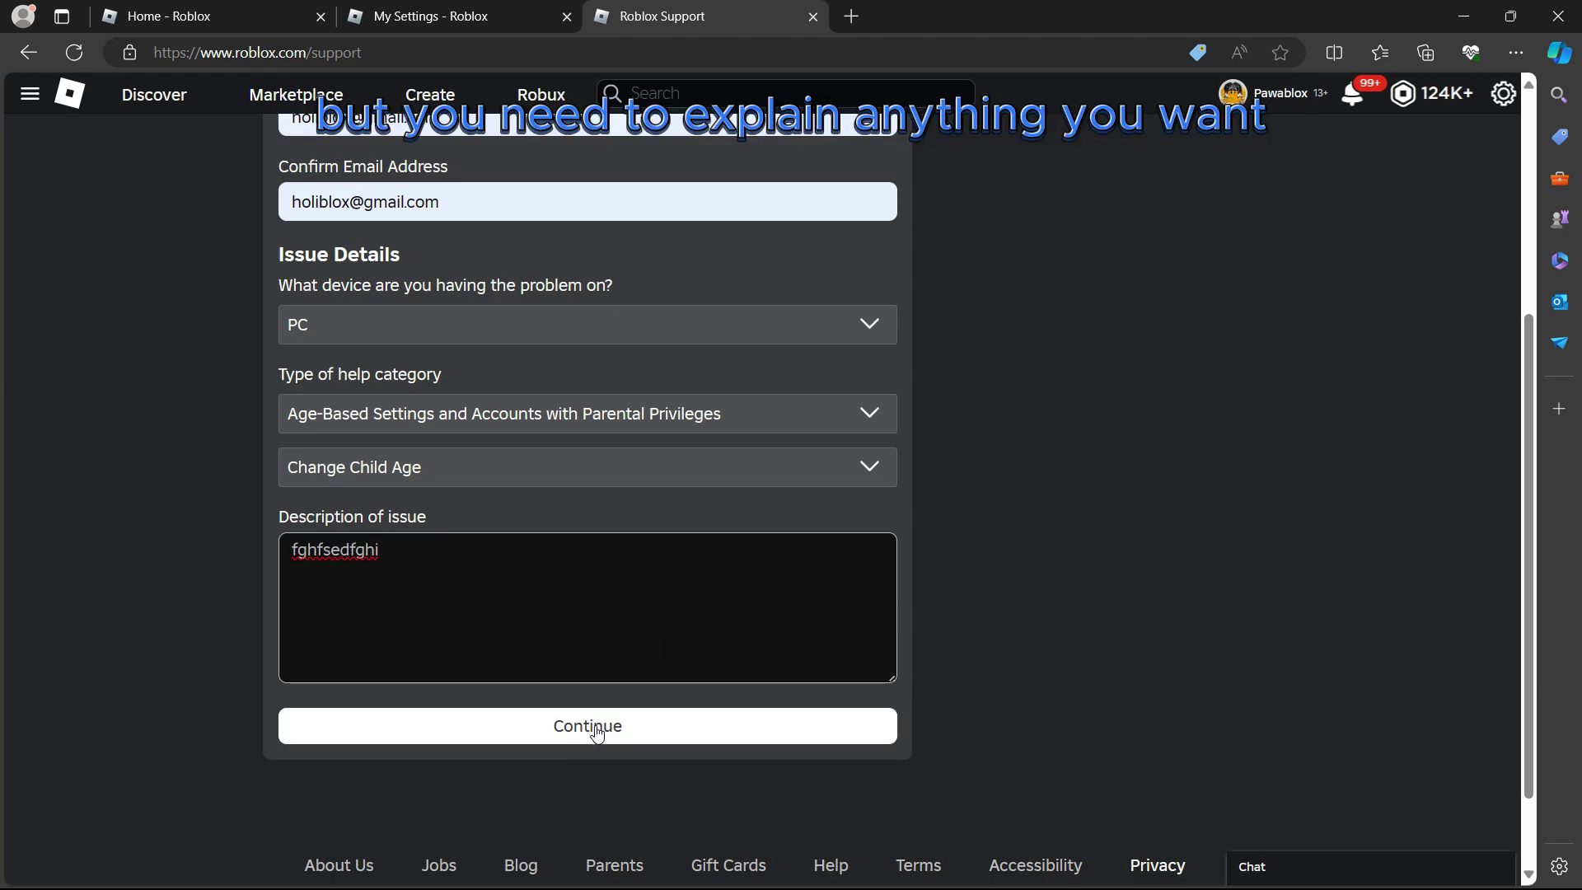
key(BackSpace)
key(BackSpace)
key(BackSpace)
key(BackSpace)
key(BackSpace)
key(BackSpace)
key(BackSpace)
key(BackSpace)
key(BackSpace)
key(BackSpace)
key(BackSpace)
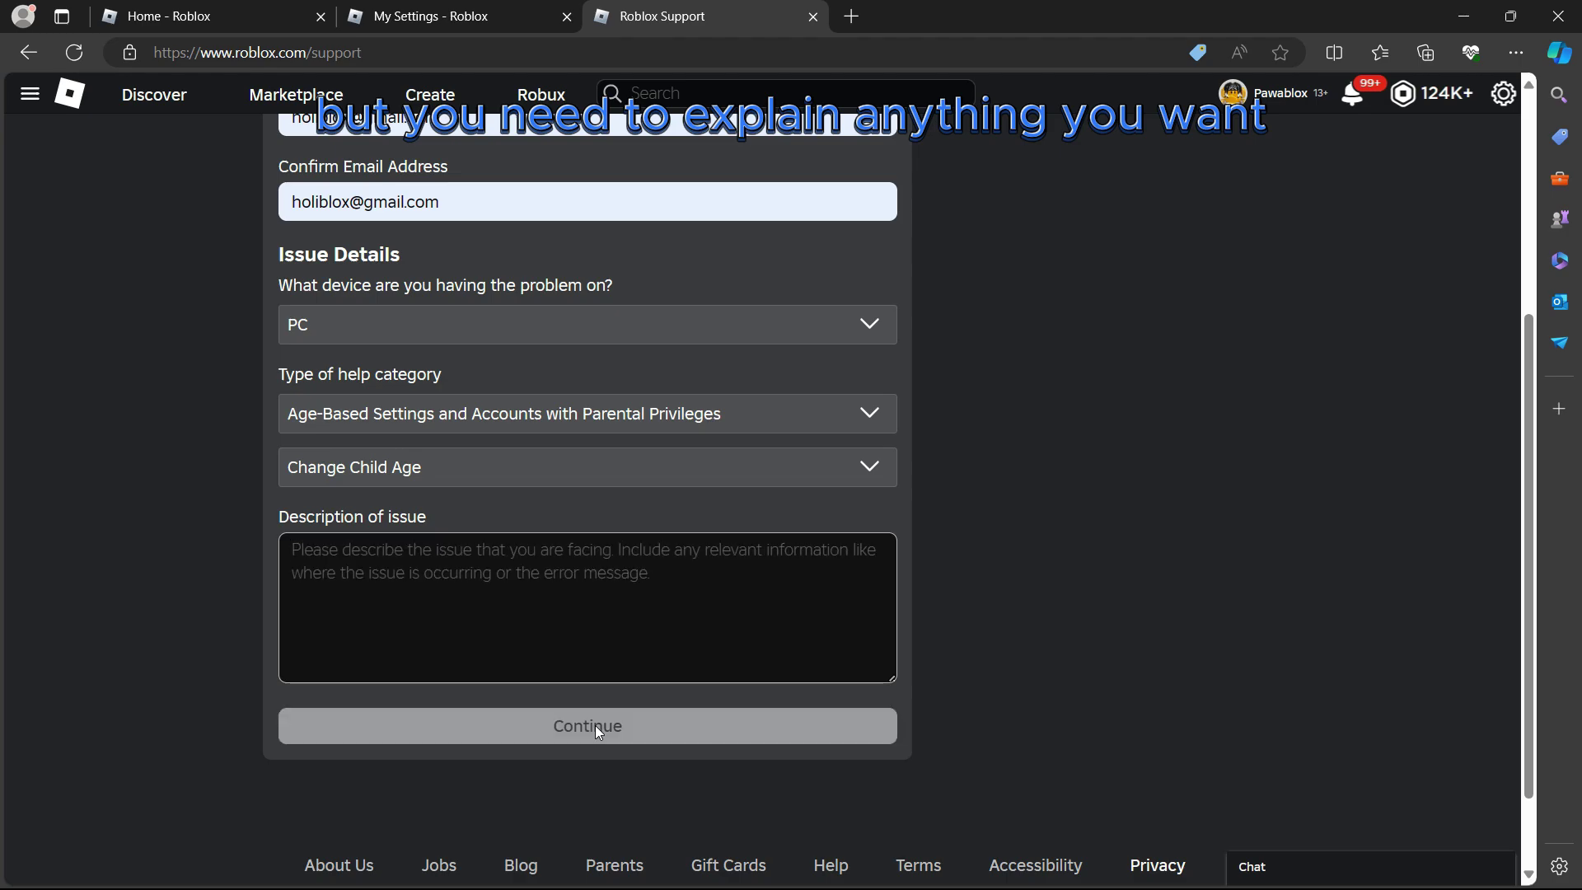
text(hello)
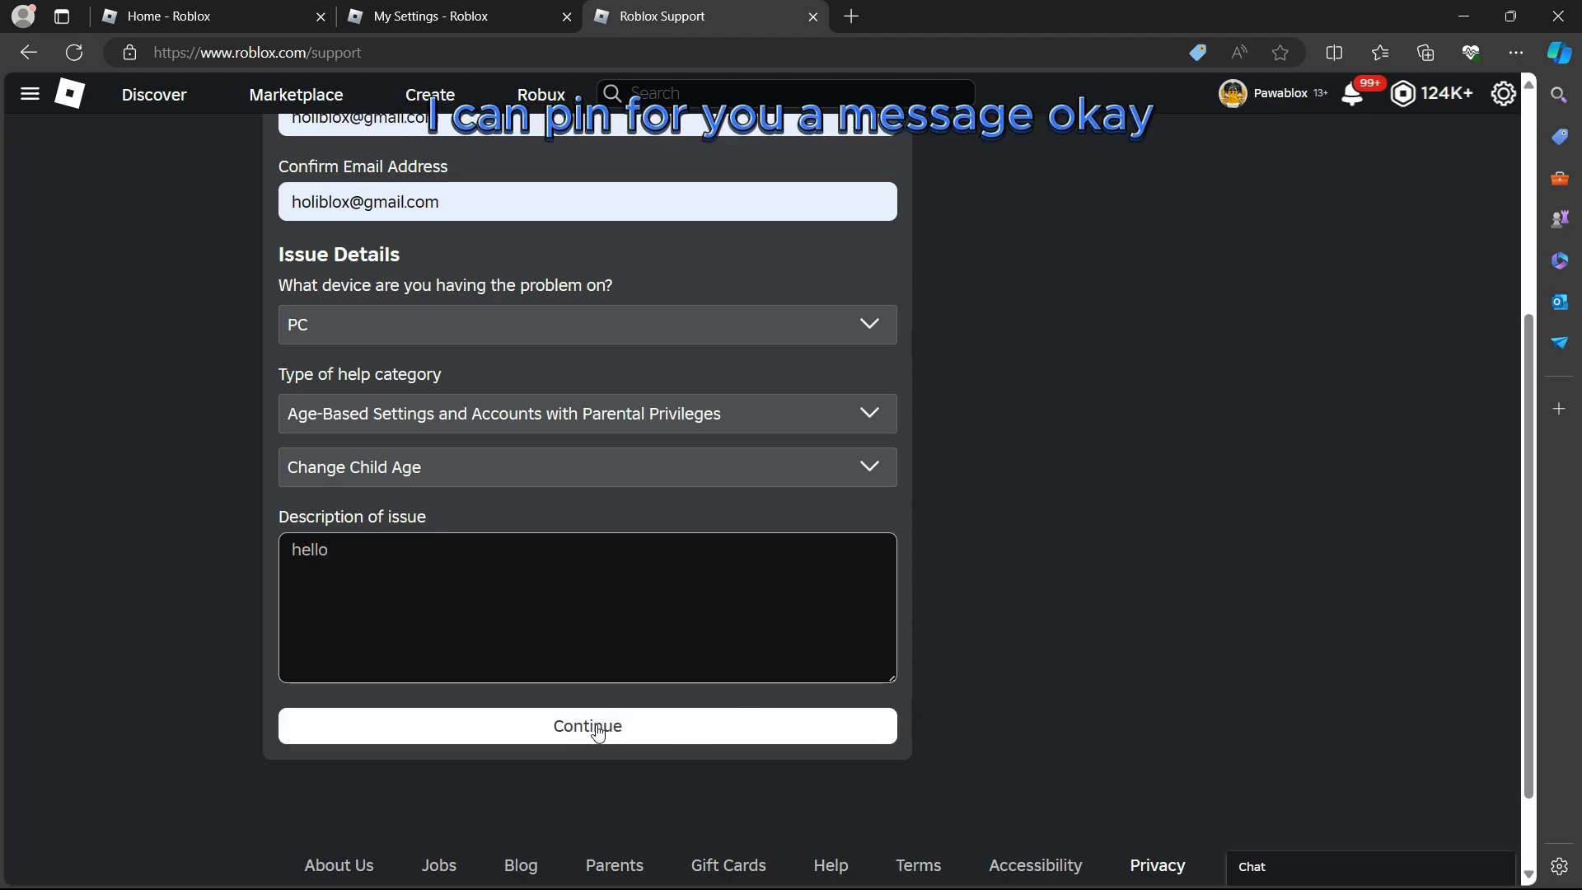
click(600, 730)
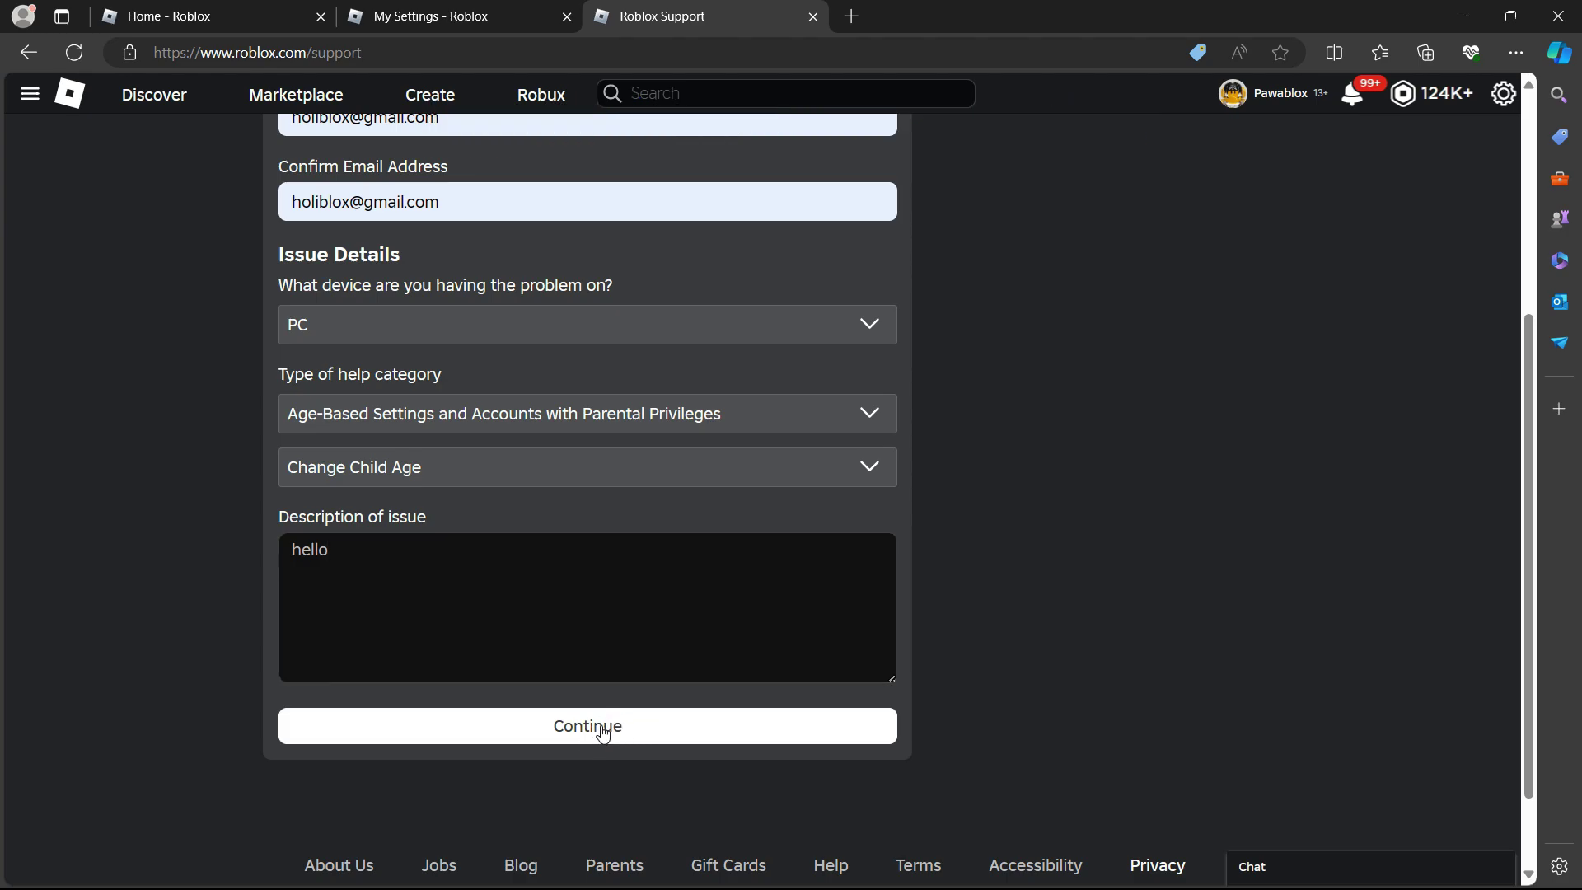
Turn on 'Use microphone to chat with voice' and confirm Enable in the Chat with Voice dialog
click(470, 13)
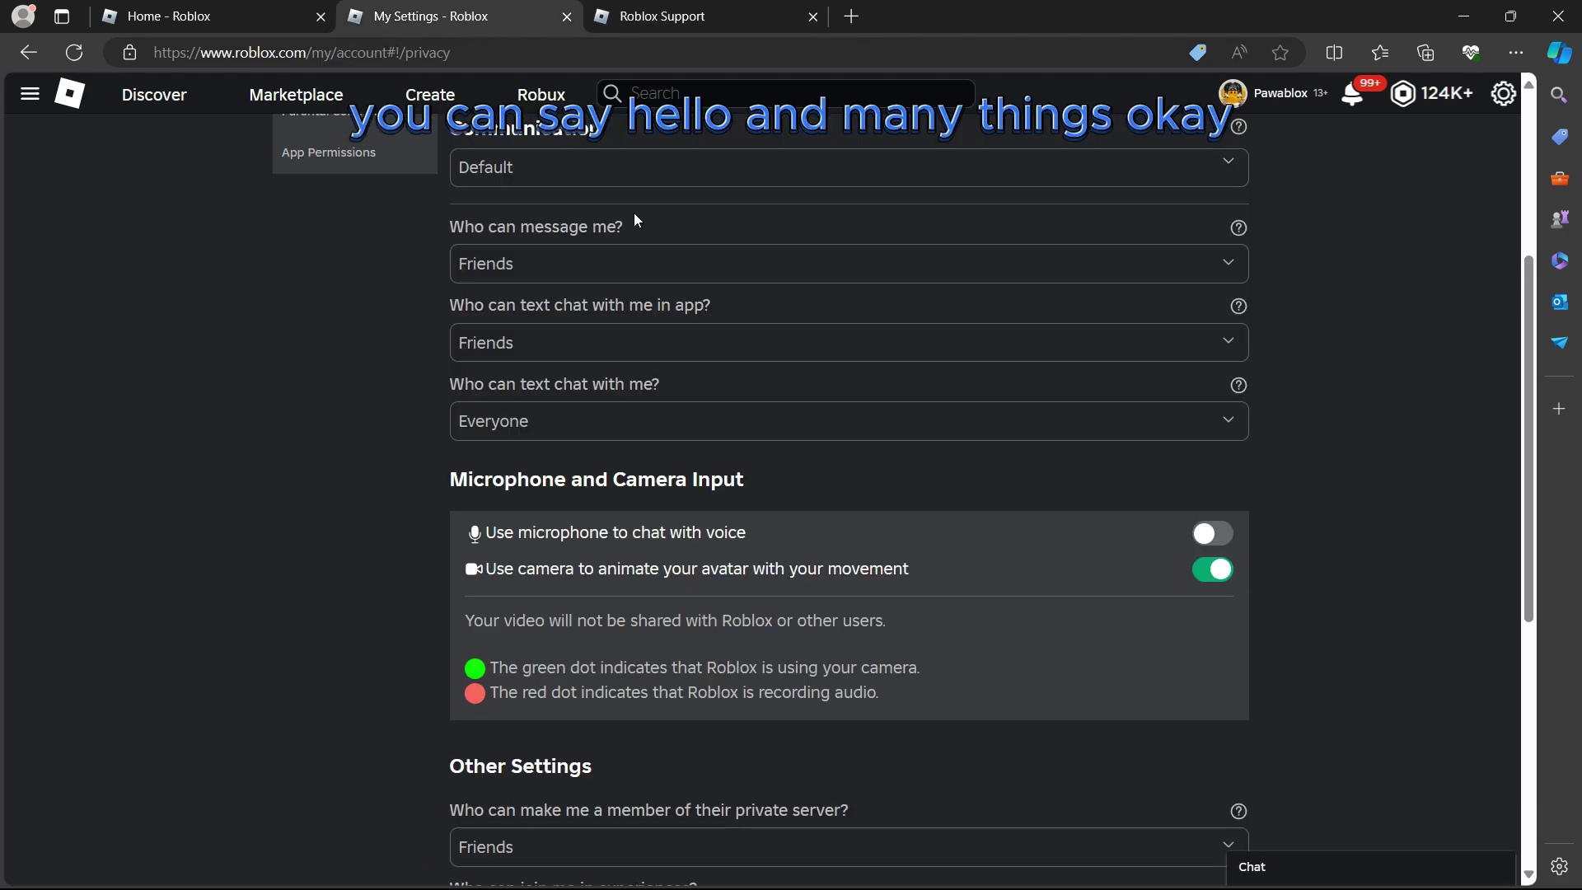
click(1216, 535)
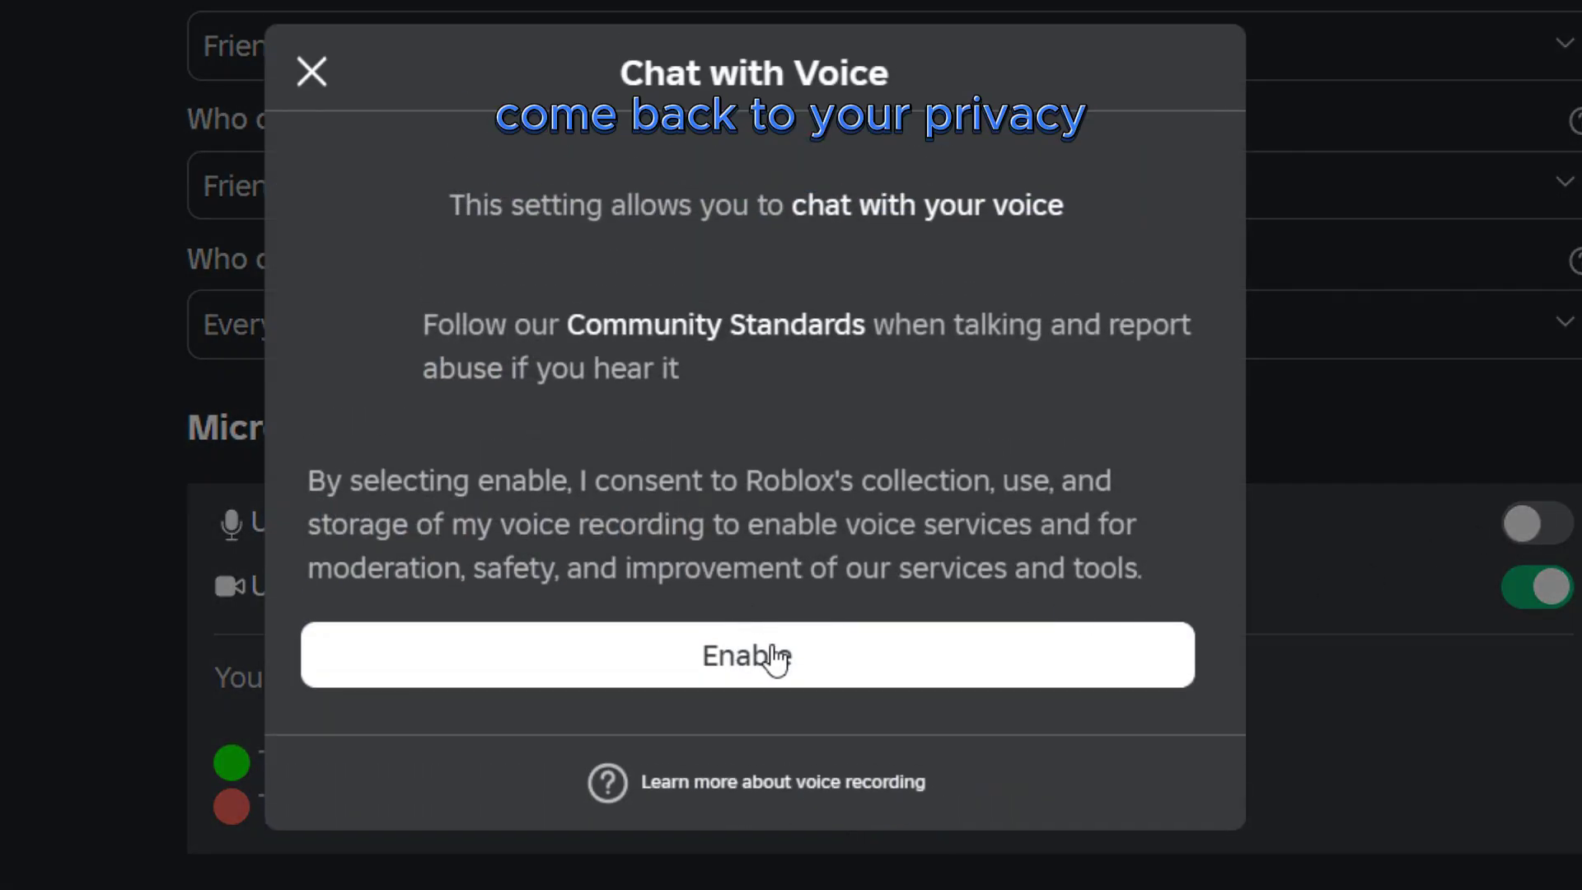
click(739, 664)
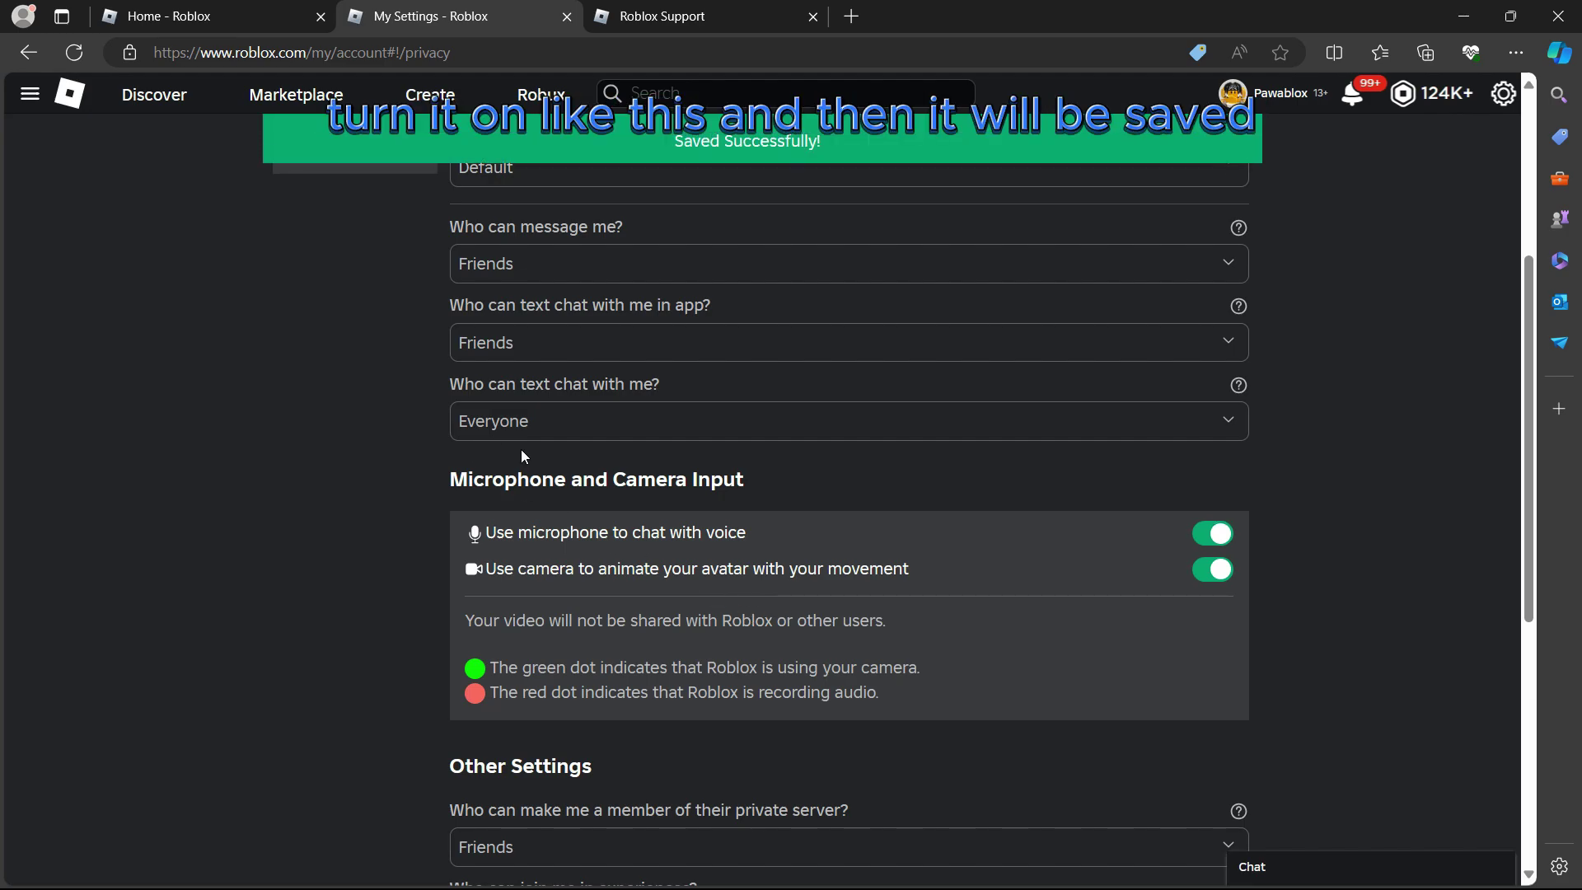
key(alt+Tab)
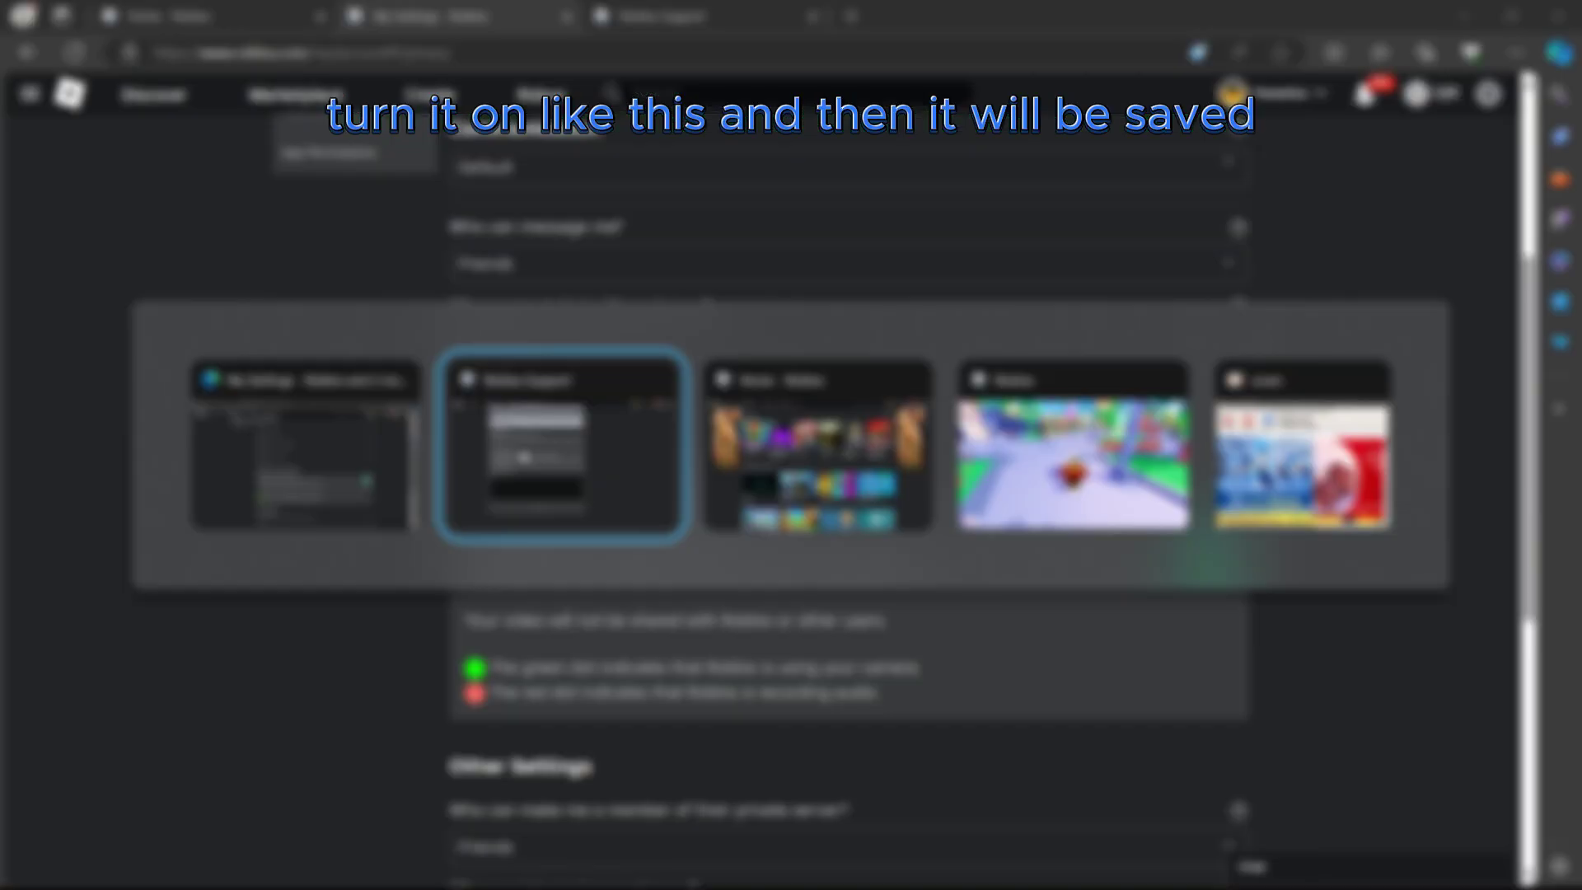
key(alt+Tab)
key(alt+Tab)
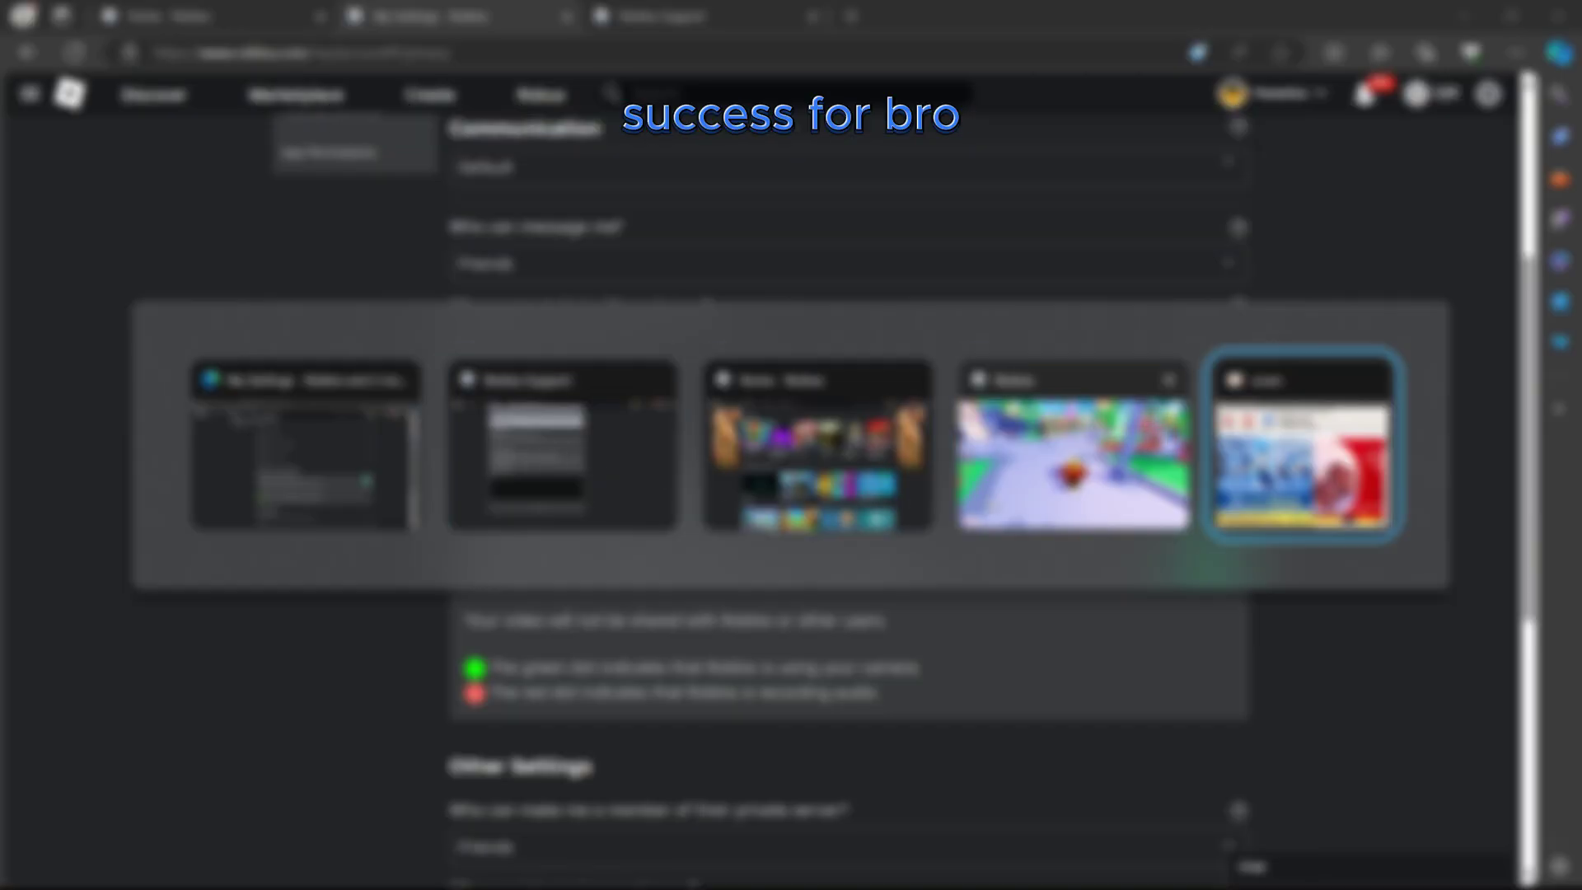